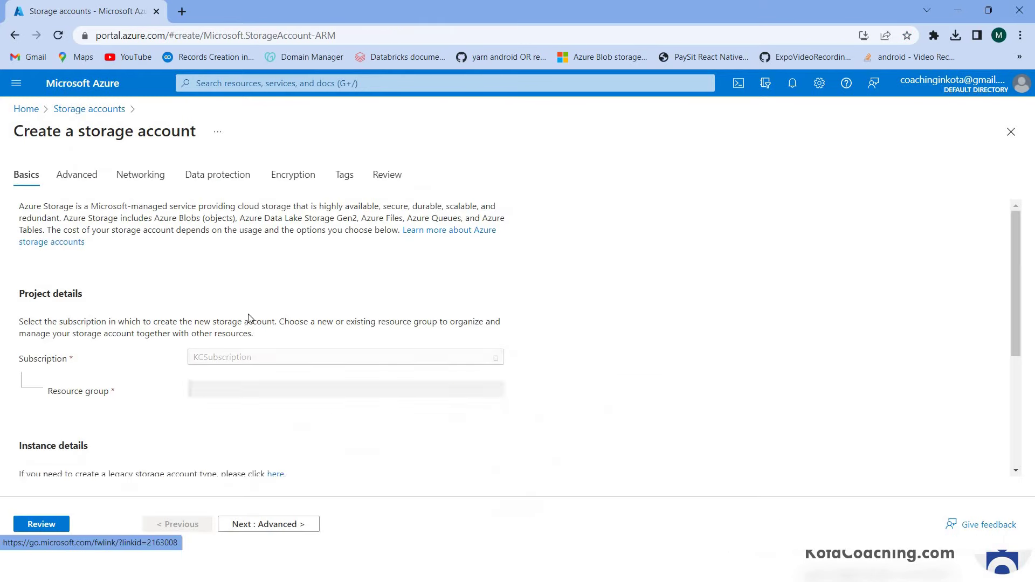
# Assign the new storage account to resource group RG1 and name it storagekc23.
pyautogui.click(365, 388)
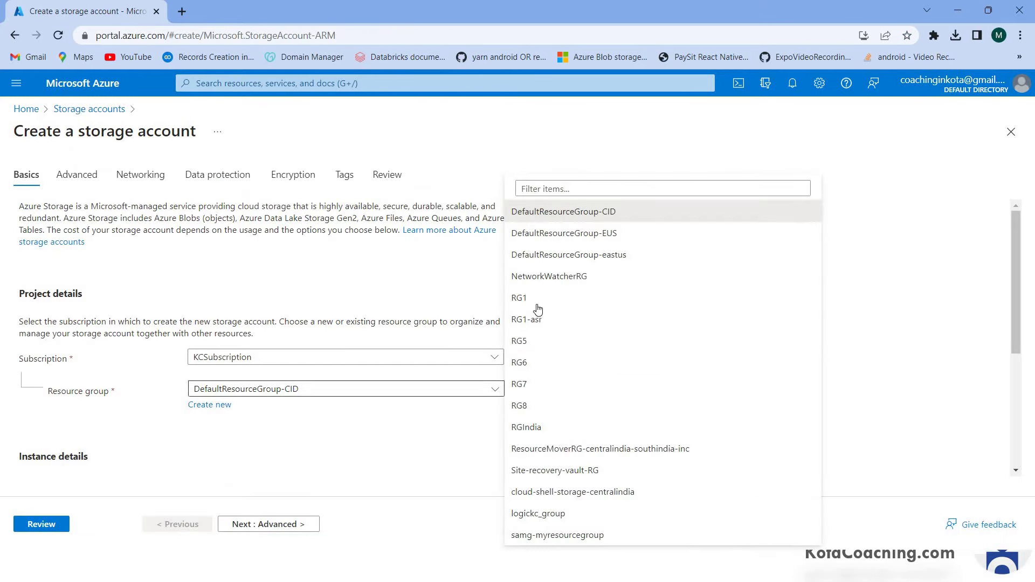
pyautogui.click(534, 302)
pyautogui.scroll(-3, 151, 448)
pyautogui.click(203, 373)
pyautogui.write('storagekc23')
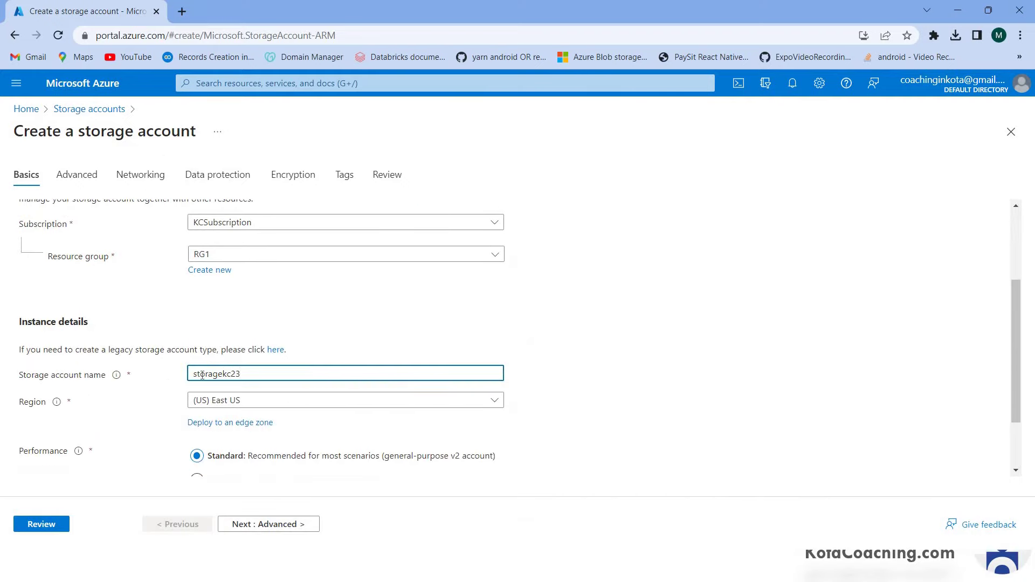
pyautogui.press('Tab')
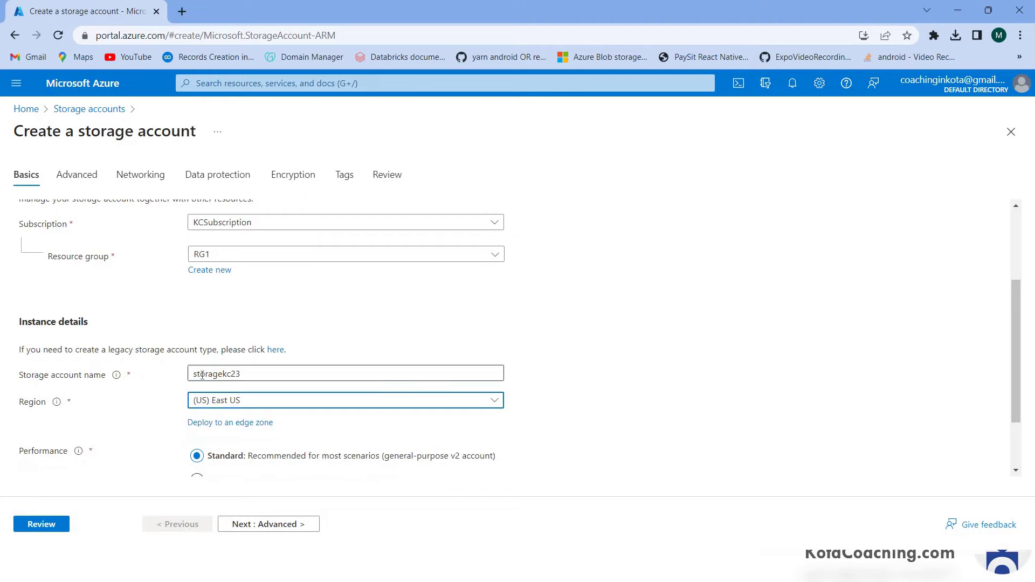
# Set the storage account's region to (Asia Pacific) Central India and its redundancy to Locally-redundant storage (LRS).
pyautogui.click(262, 403)
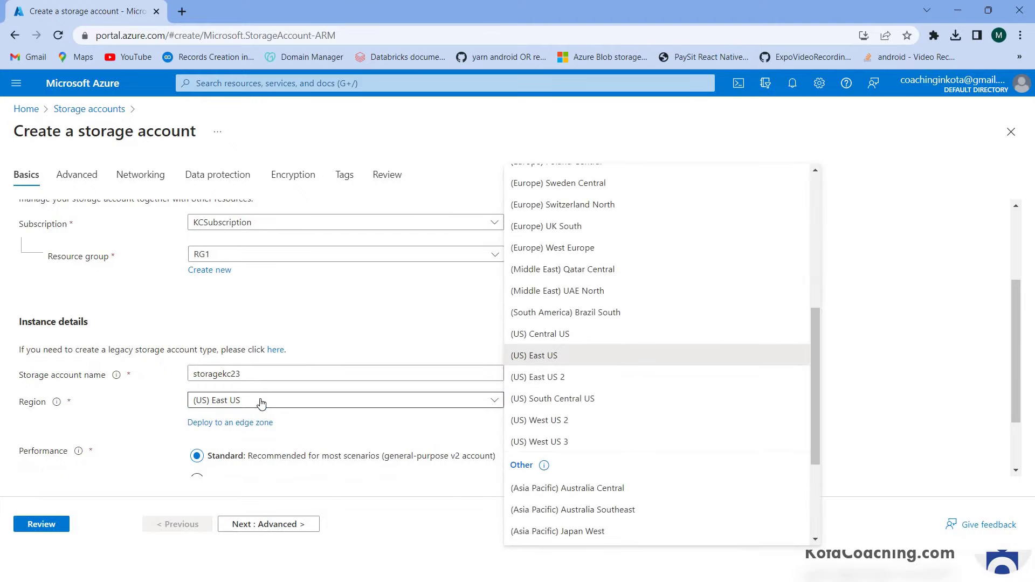
pyautogui.scroll(6, 583, 302)
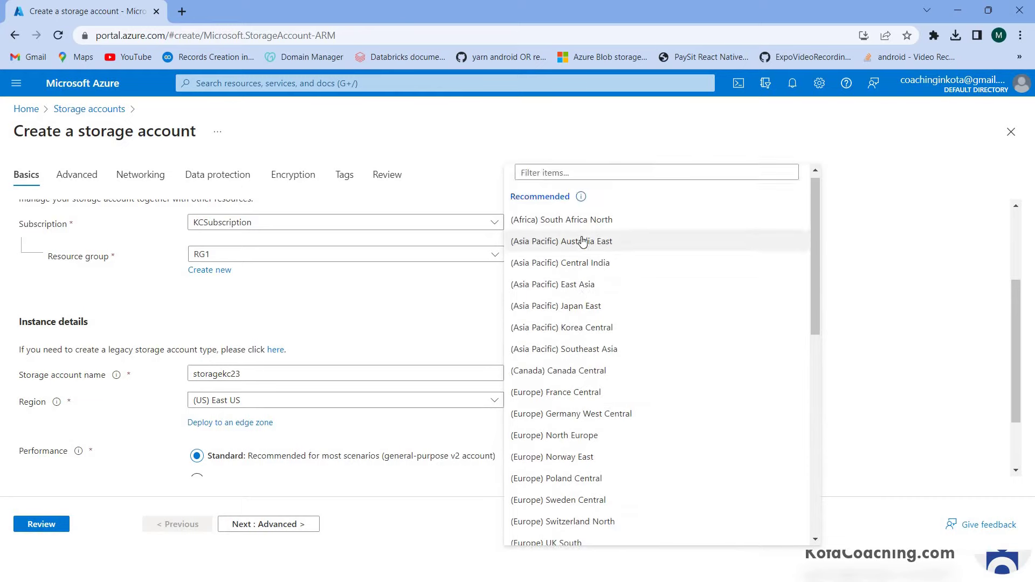
pyautogui.click(586, 264)
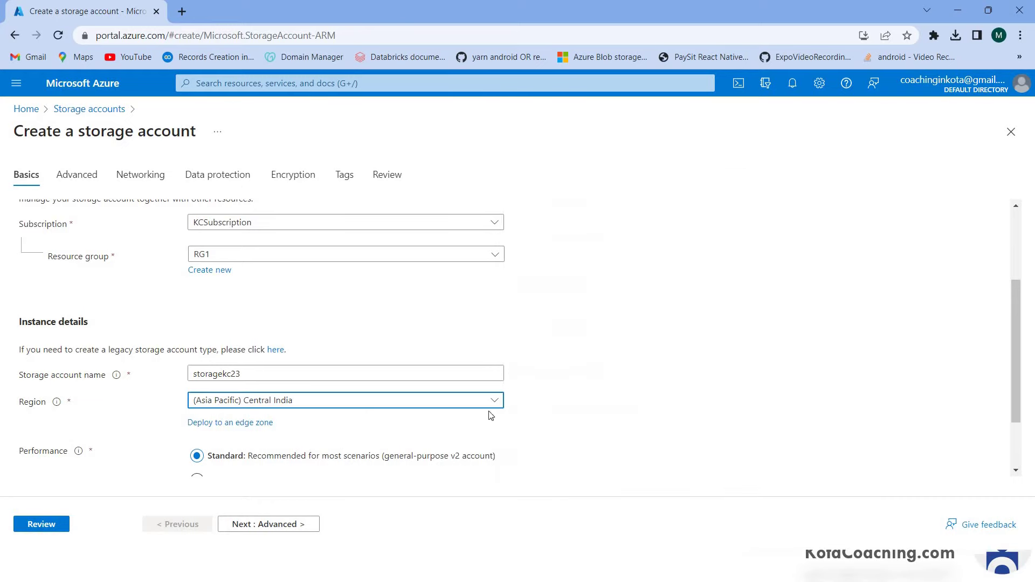
pyautogui.click(534, 416)
pyautogui.scroll(-1, 534, 417)
pyautogui.click(378, 437)
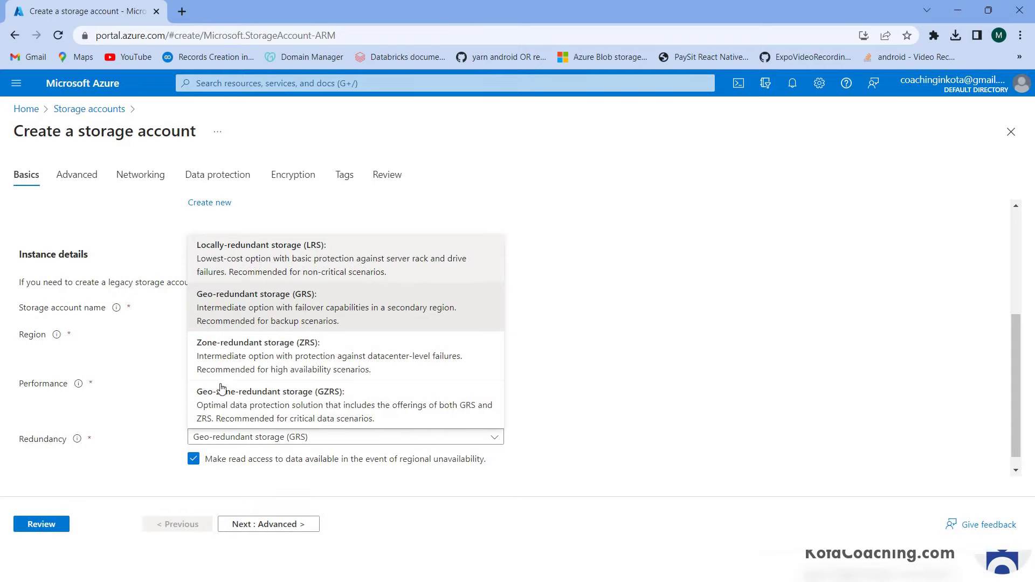
pyautogui.click(256, 262)
# Review the storage account configuration and create the account.
pyautogui.click(41, 524)
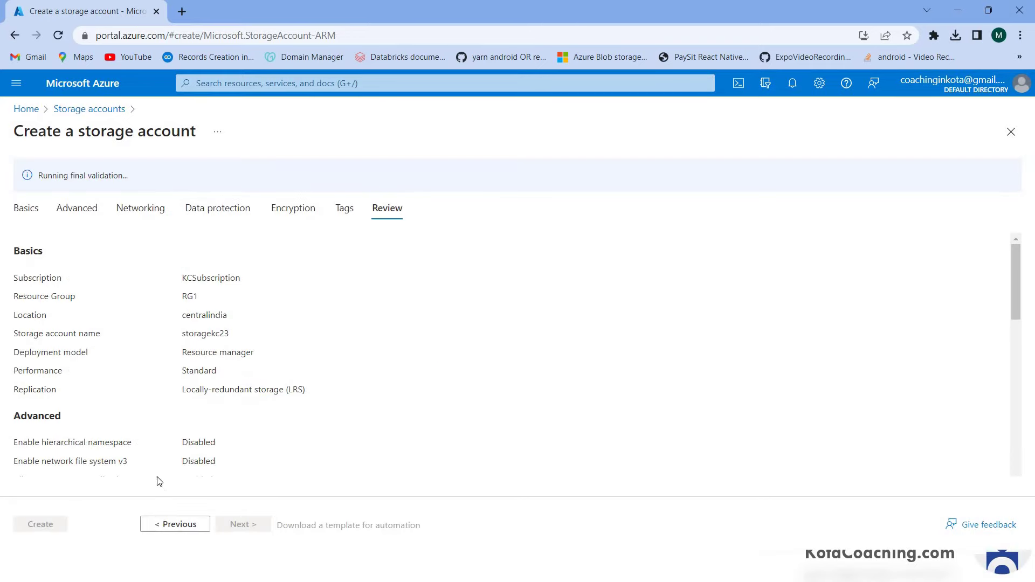
pyautogui.scroll(-2, 93, 462)
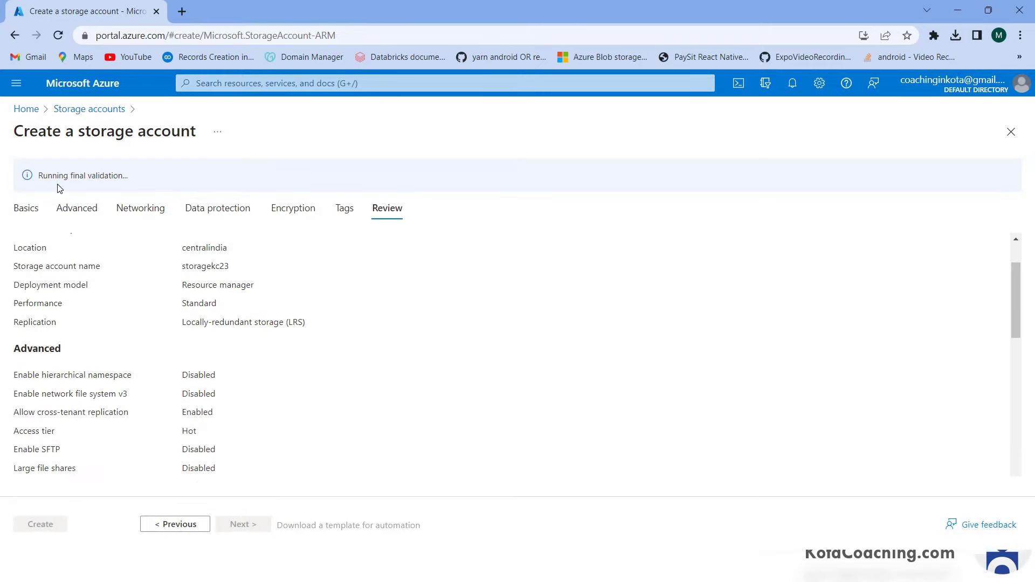
pyautogui.click(38, 523)
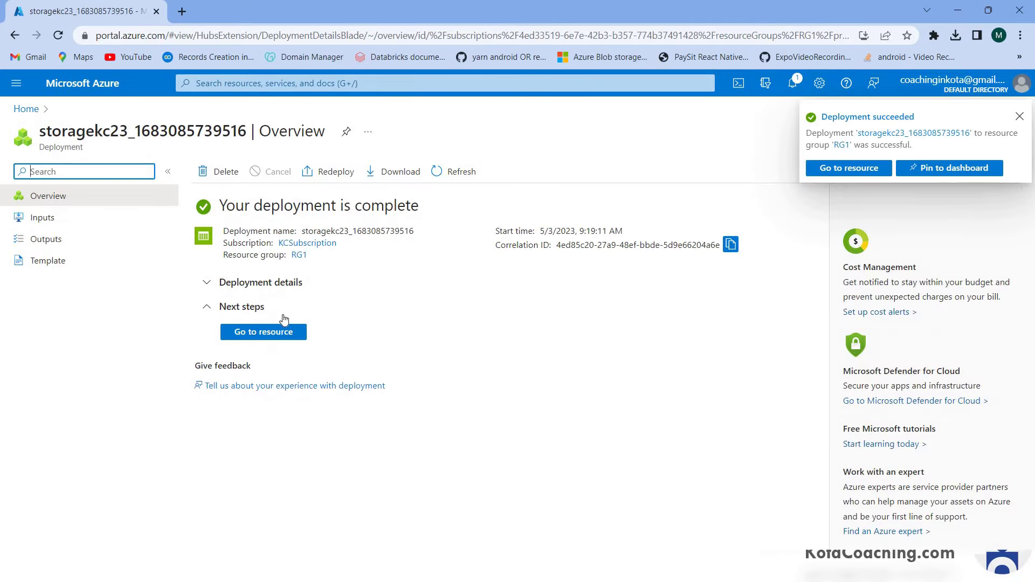
# Create a file share named fileshare in the newly deployed storage account, keeping the Transaction optimized tier.
pyautogui.click(273, 333)
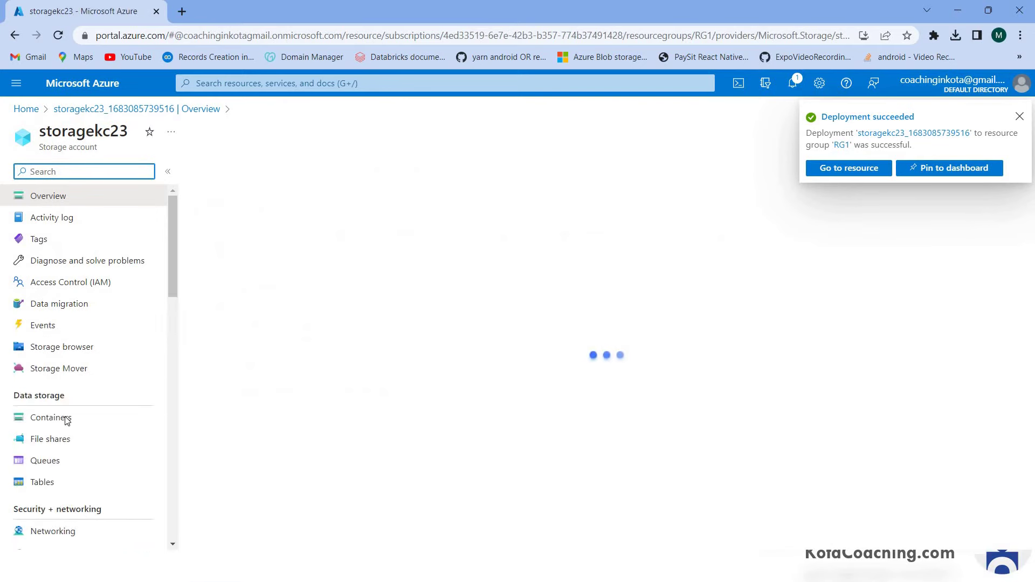
pyautogui.click(50, 440)
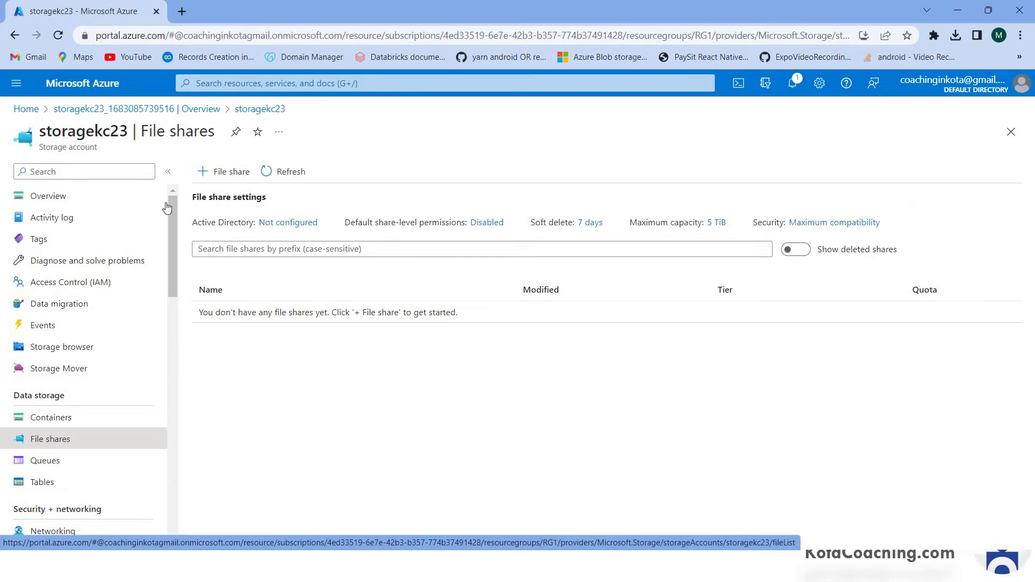
pyautogui.click(242, 182)
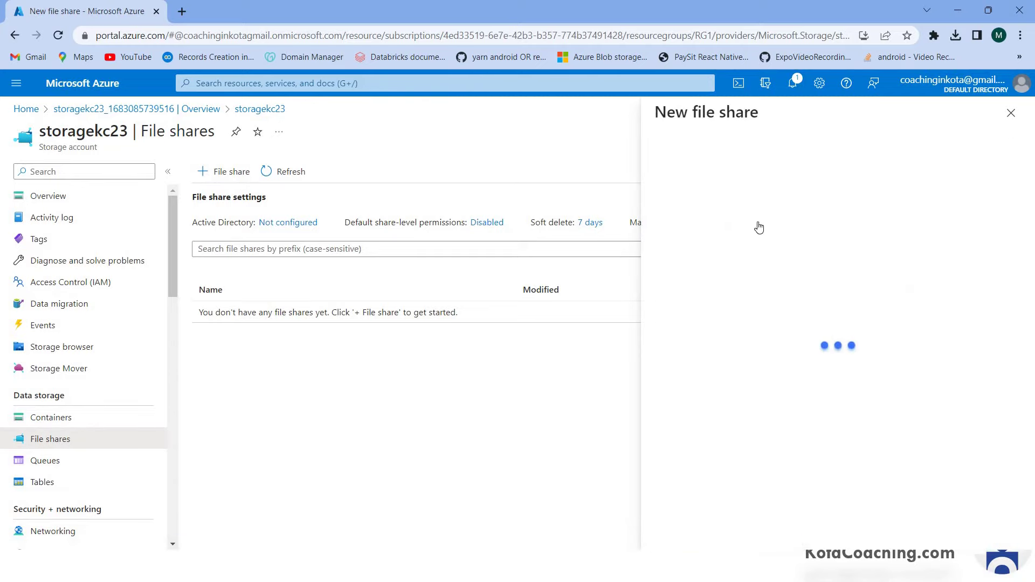
pyautogui.click(708, 177)
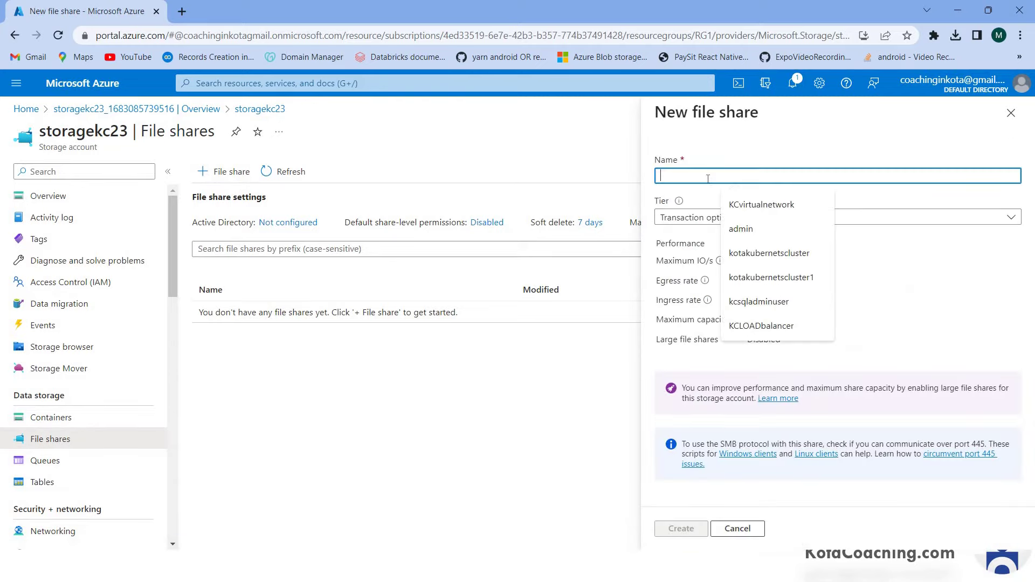
pyautogui.write('fileshare')
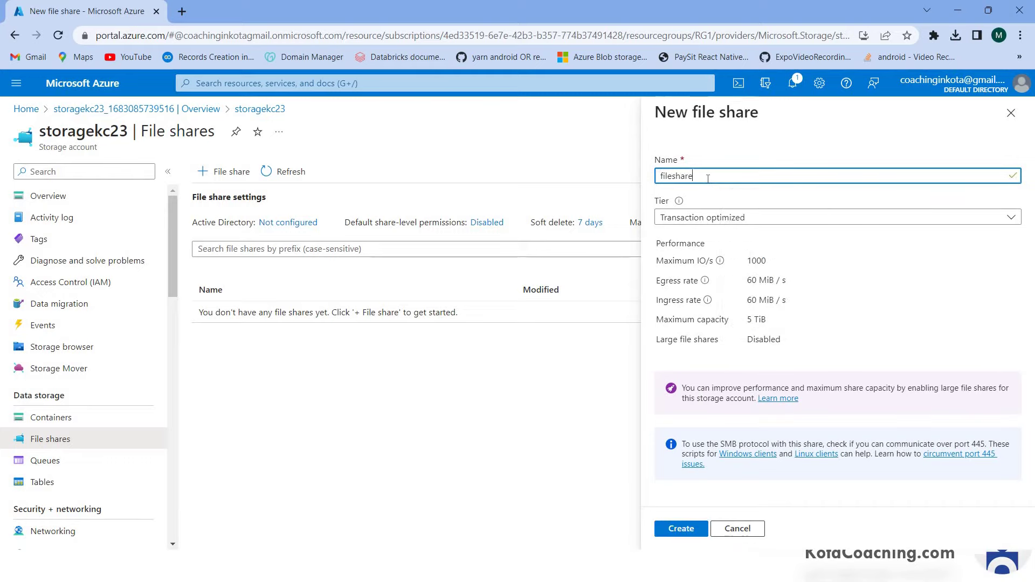
pyautogui.press('Tab')
pyautogui.click(693, 533)
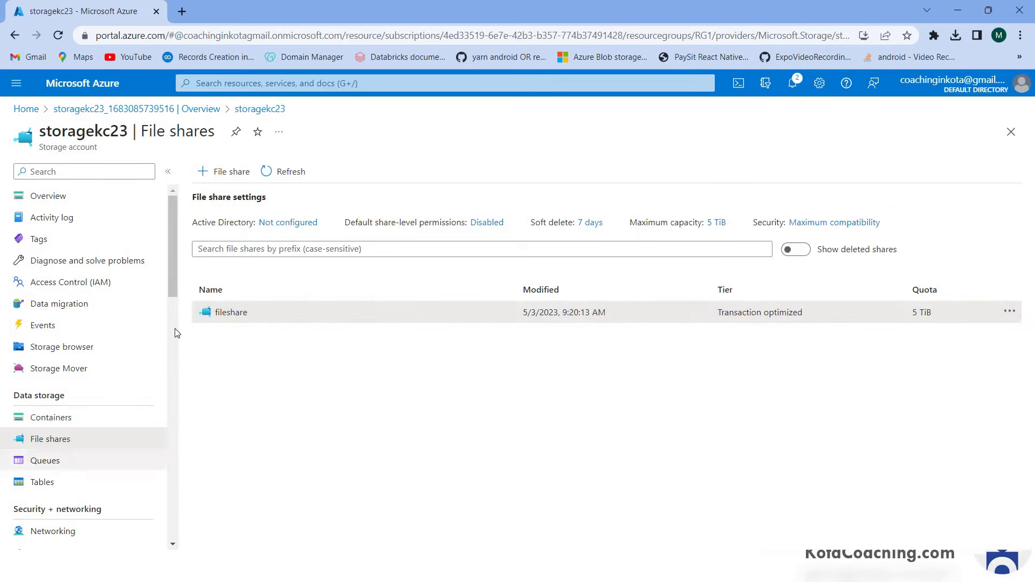
# Open the new file share and upload the image Untitled1.jpg from the Introduction folder.
pyautogui.click(214, 311)
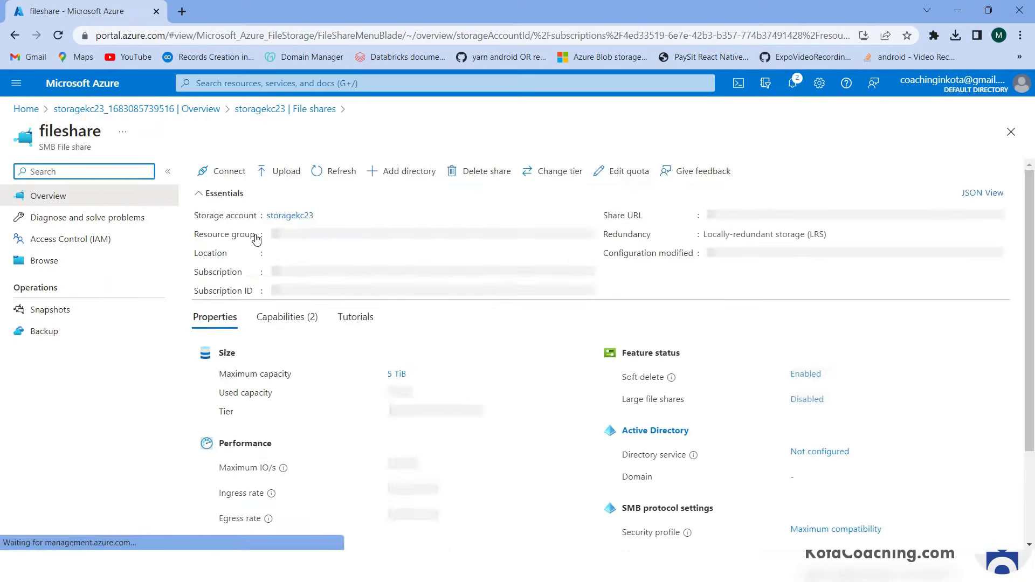
pyautogui.click(292, 175)
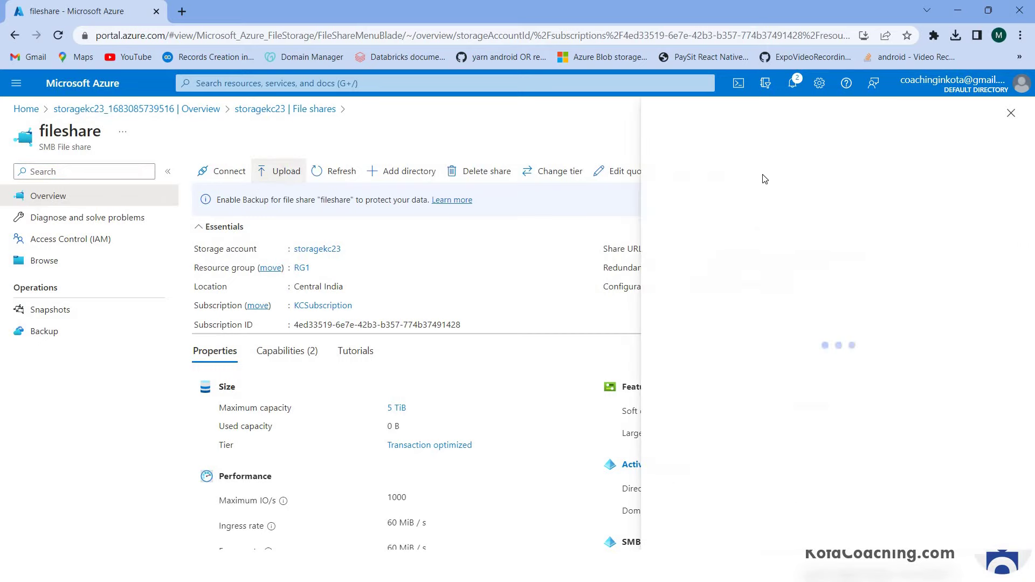
pyautogui.click(840, 246)
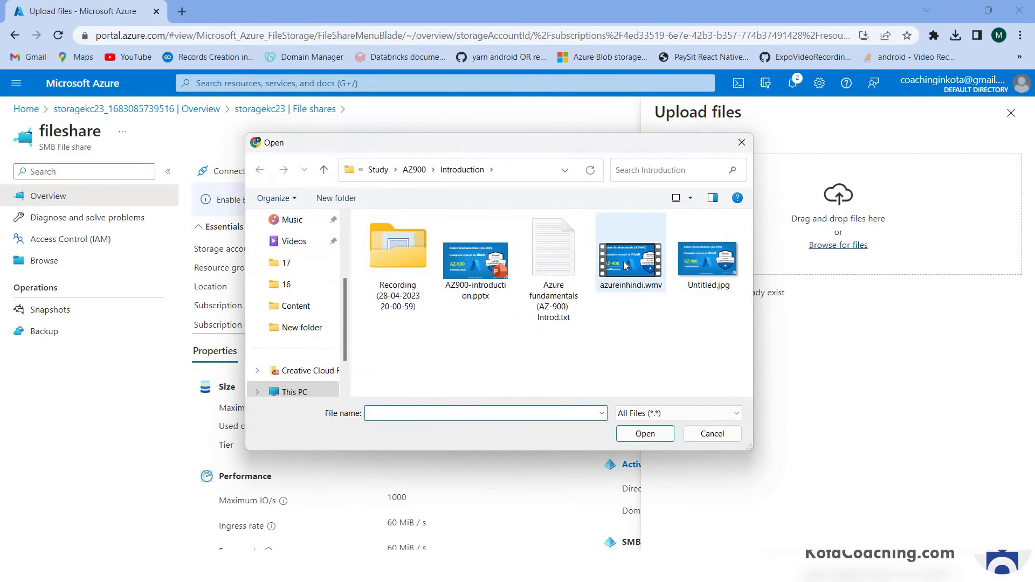
pyautogui.doubleClick(713, 261)
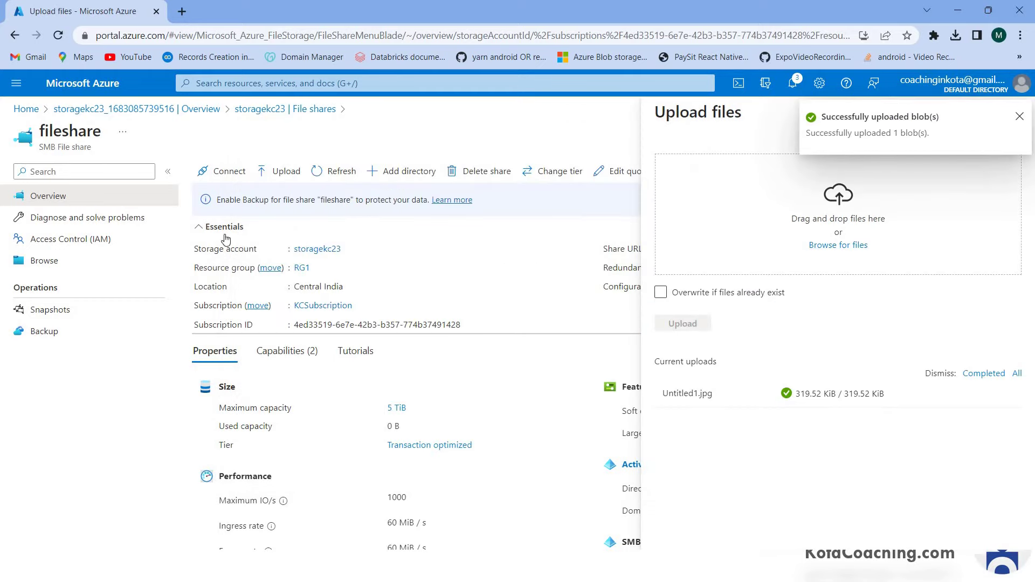
# Browse the file share's contents and upload a second image, 13.jpg, to it.
pyautogui.click(45, 260)
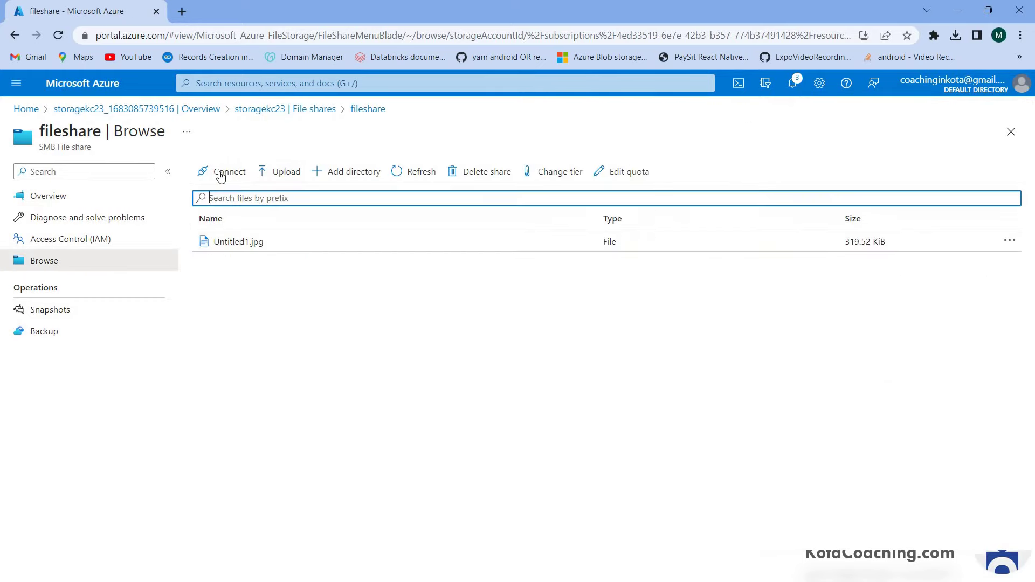
pyautogui.click(299, 176)
pyautogui.click(1013, 169)
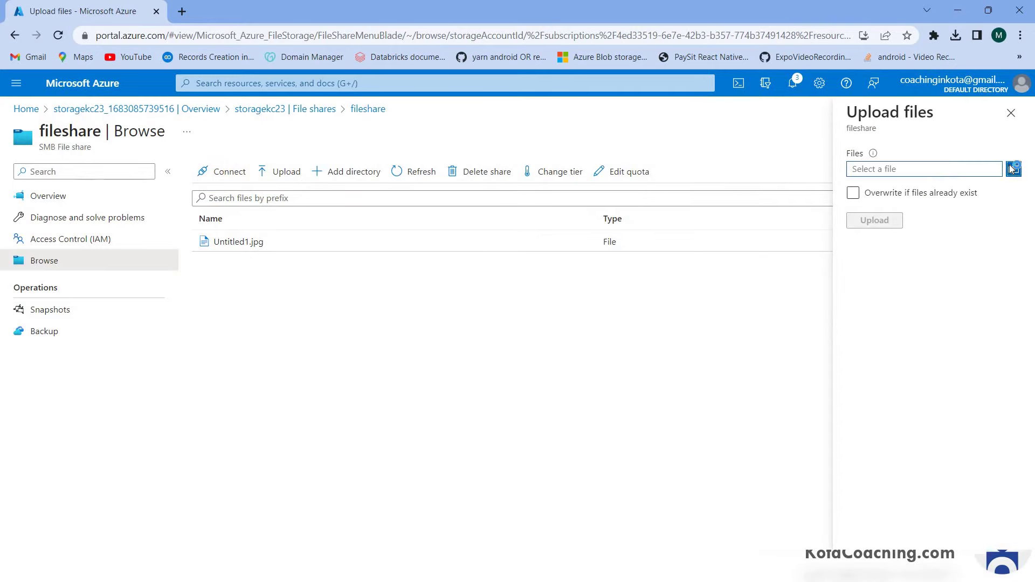
pyautogui.doubleClick(389, 264)
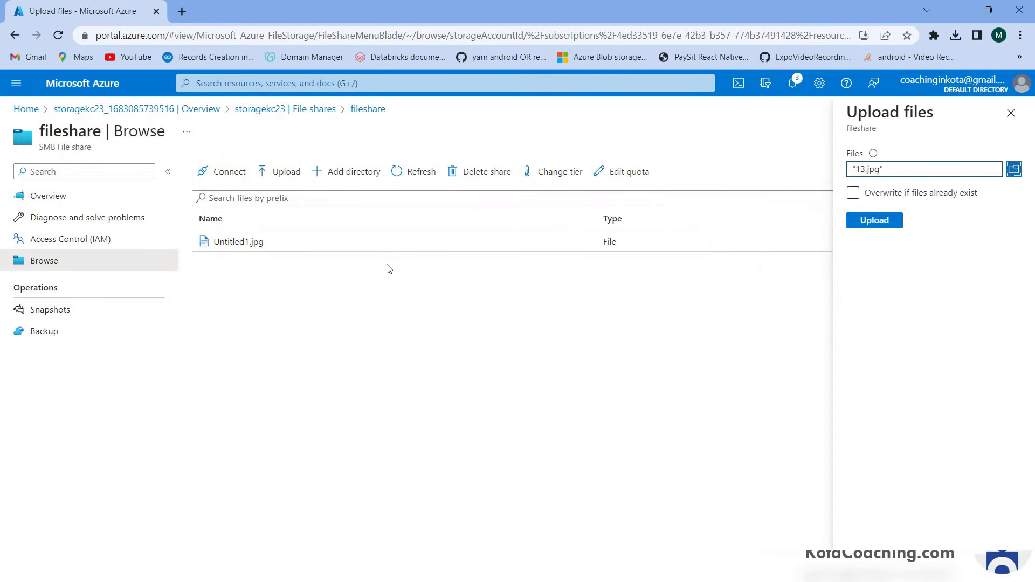
pyautogui.click(873, 228)
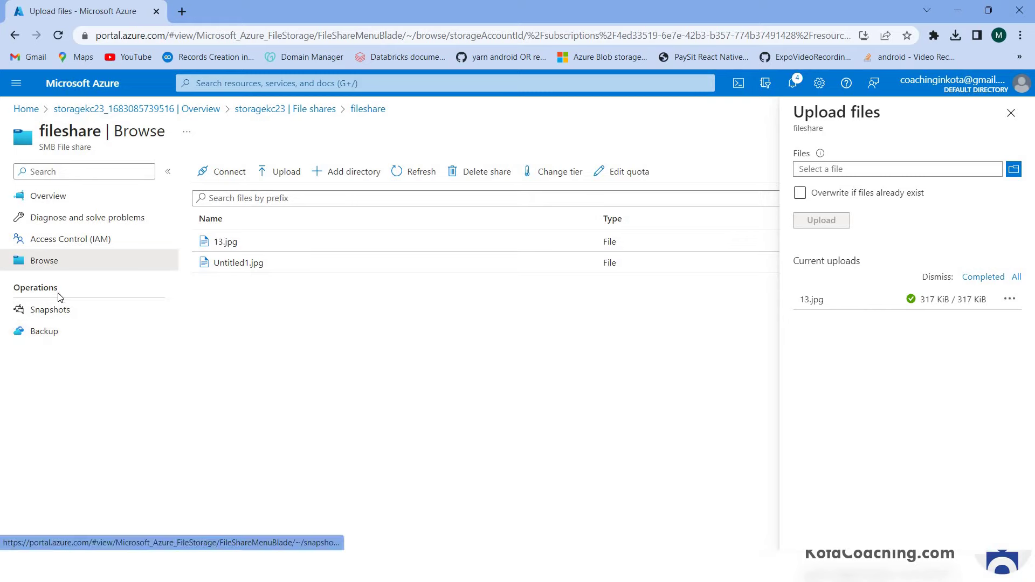
# Examine the file share's backup vault and policy options, and leave without enabling backup.
pyautogui.click(48, 334)
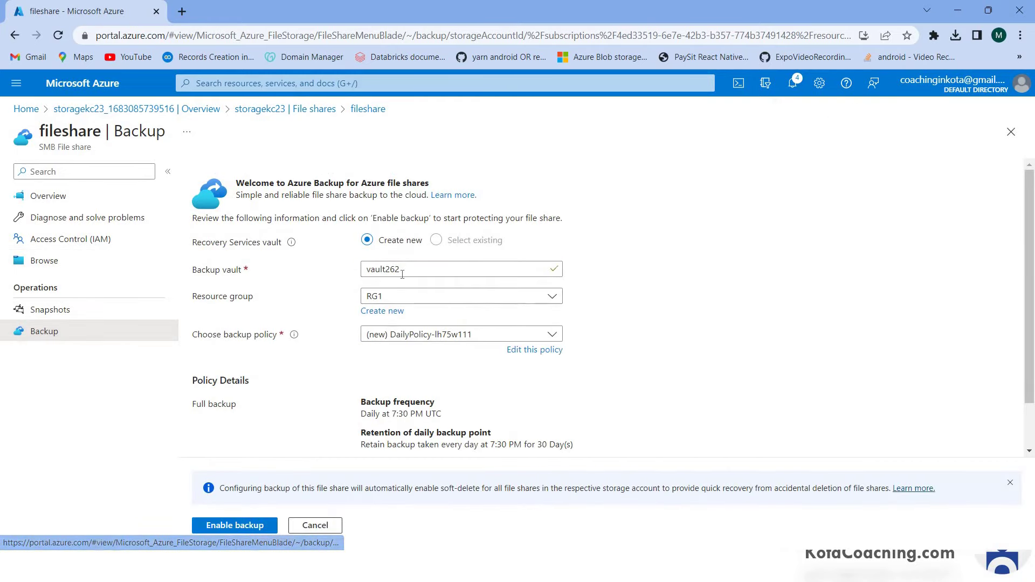
pyautogui.click(449, 265)
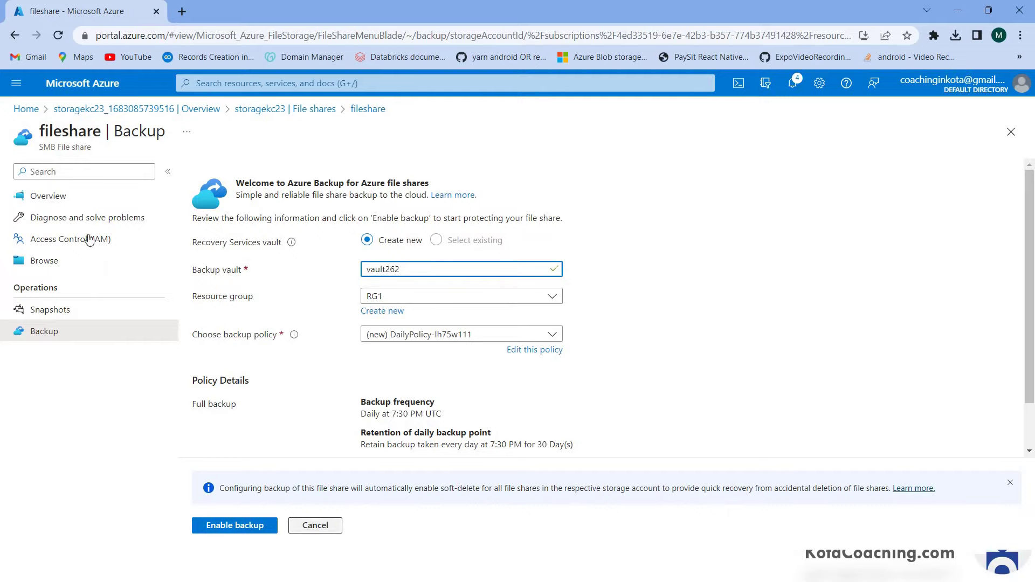
pyautogui.click(315, 526)
# Return to the portal home, search for Recovery Services vaults and open that service.
pyautogui.click(26, 109)
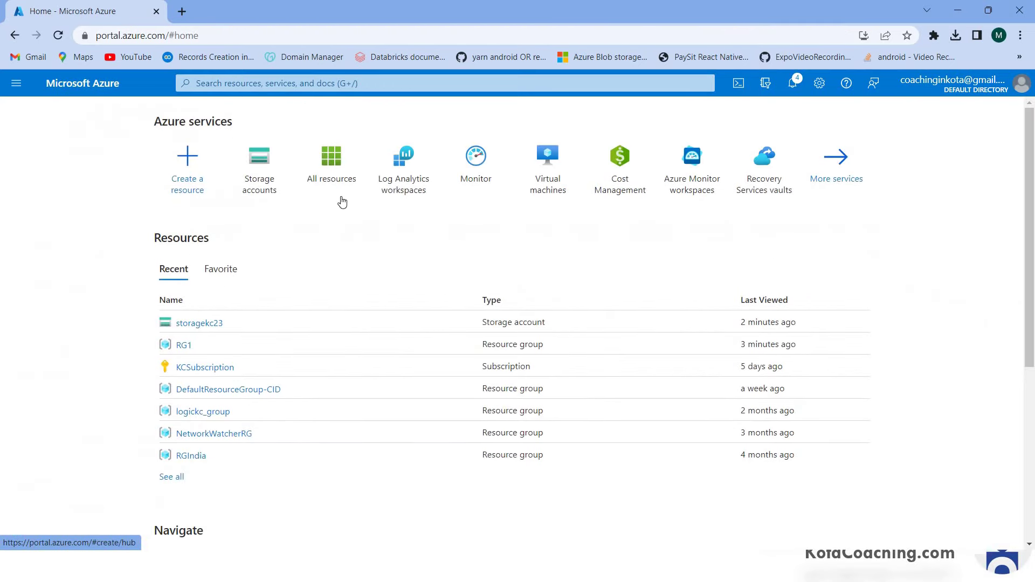
pyautogui.click(280, 83)
pyautogui.write('recore')
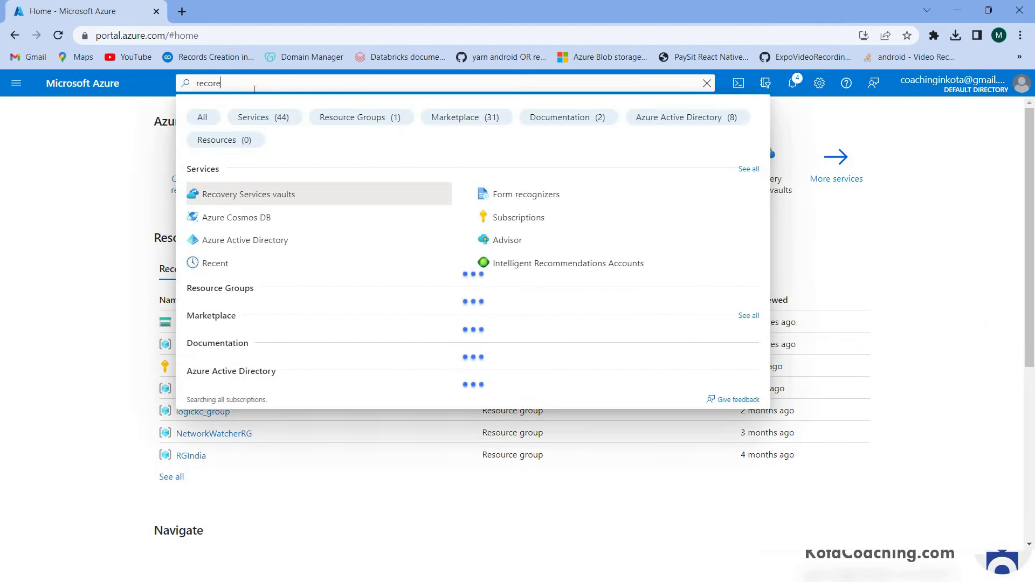
pyautogui.click(263, 193)
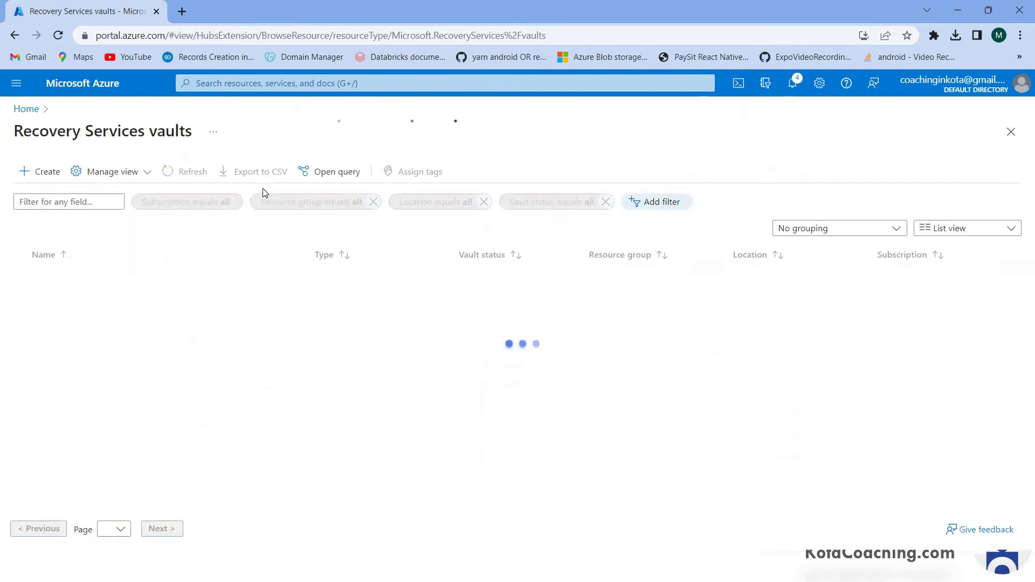
pyautogui.click(172, 357)
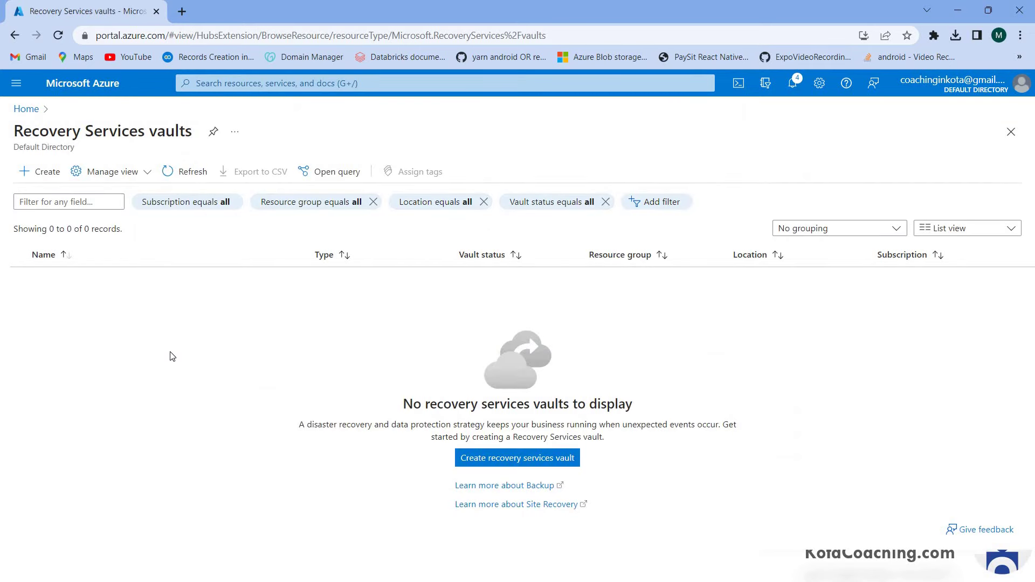
# Configure a new Recovery Services vault in resource group RG1 with the name recoveryServiceVault and the region Central India.
pyautogui.click(499, 457)
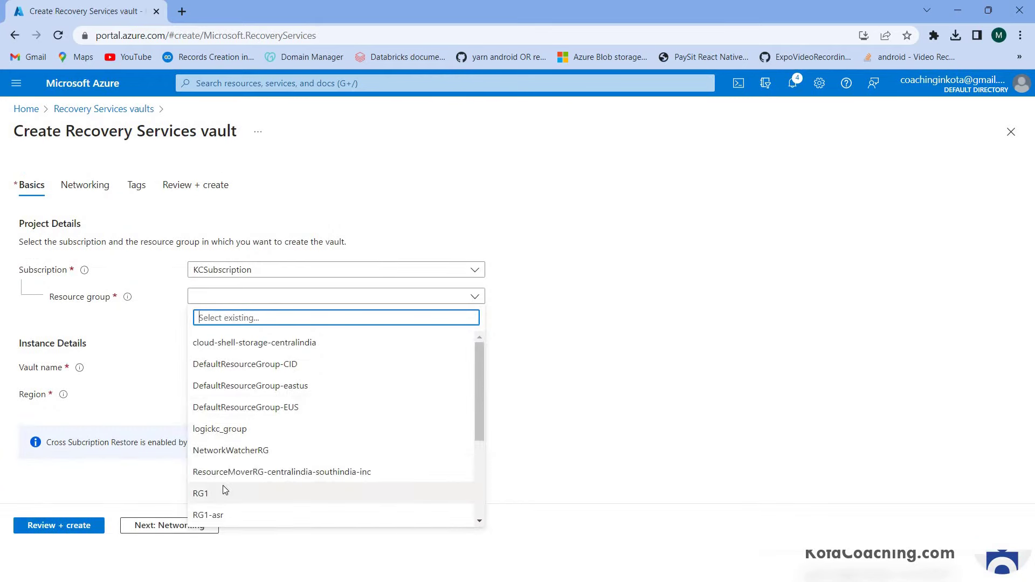
pyautogui.click(225, 491)
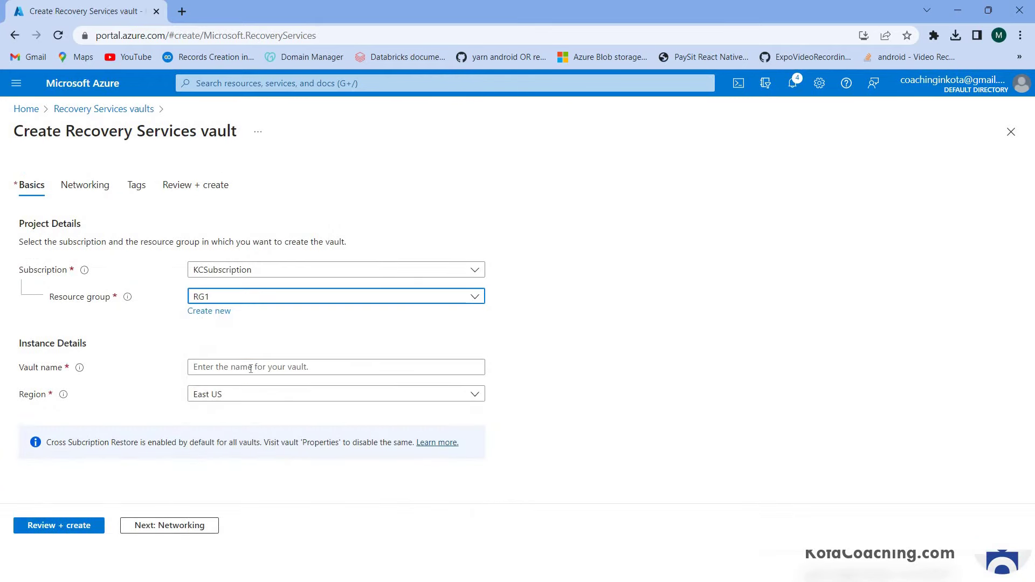
pyautogui.click(246, 397)
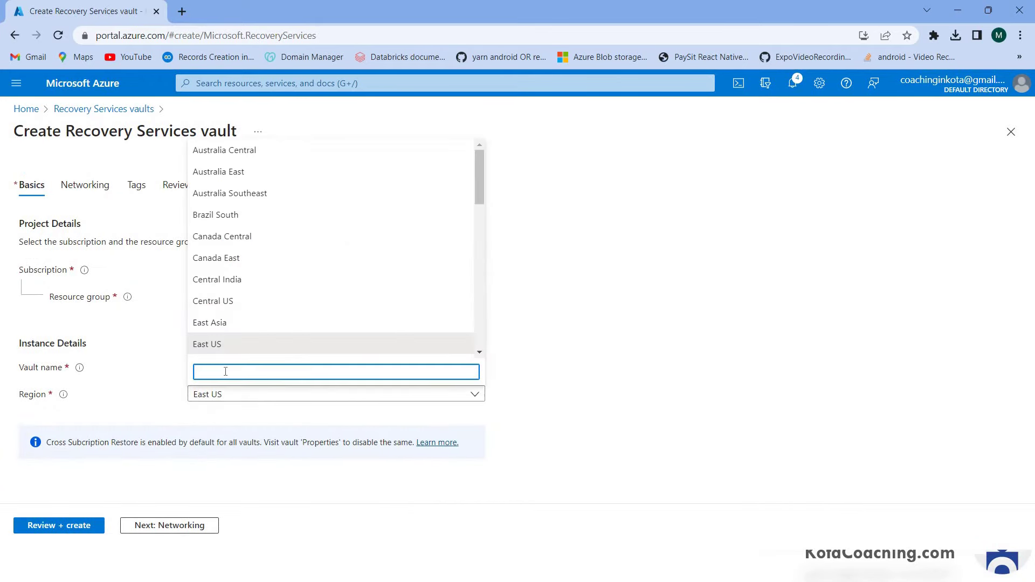
pyautogui.click(247, 399)
pyautogui.click(225, 369)
pyautogui.write('recoverySer')
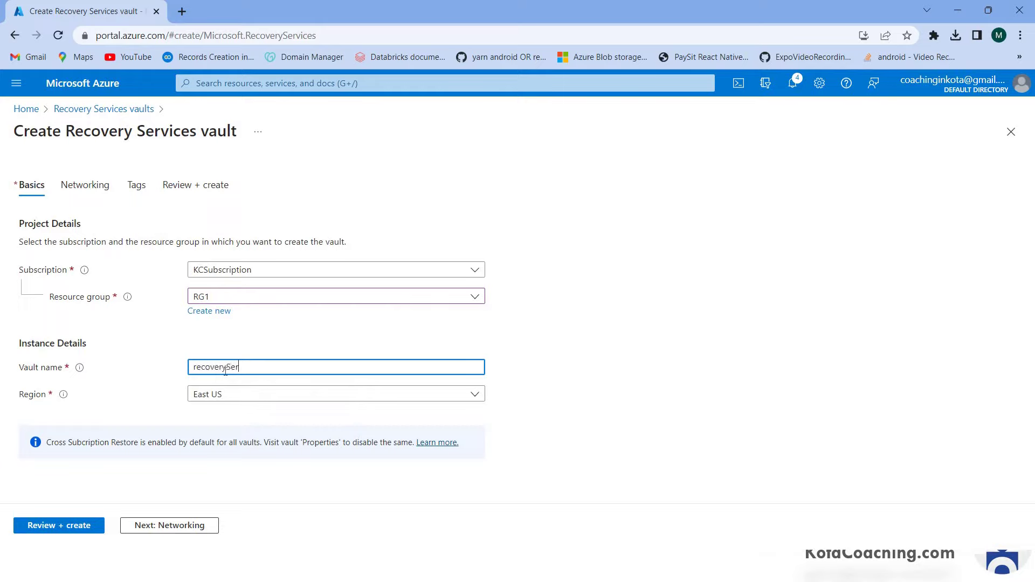
pyautogui.write('ult')
pyautogui.click(334, 394)
pyautogui.click(226, 474)
pyautogui.write('coveryServiceVa')
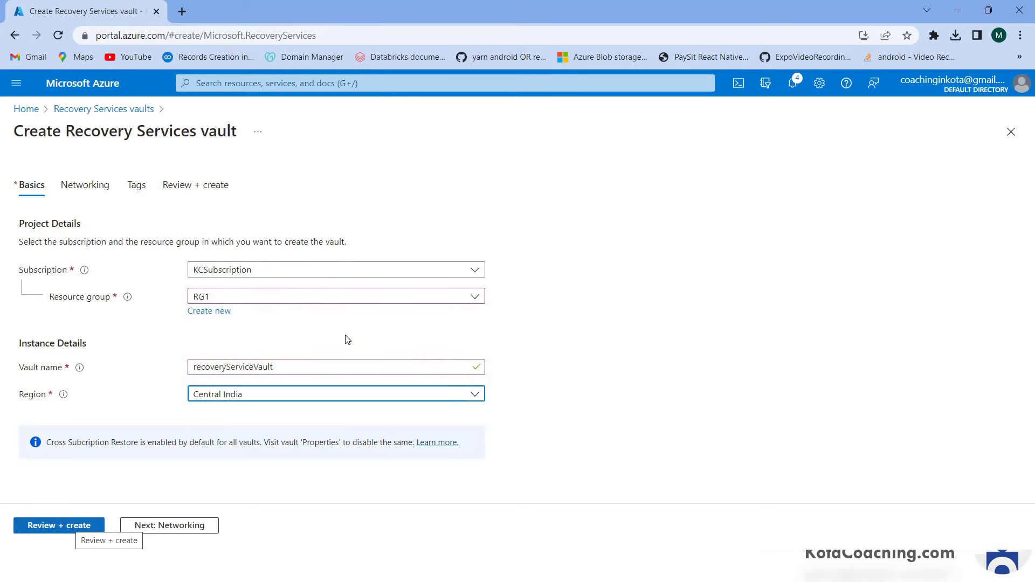
# Review and create the configured Recovery Services vault, and open the backup setup of the deployed resource.
pyautogui.click(70, 528)
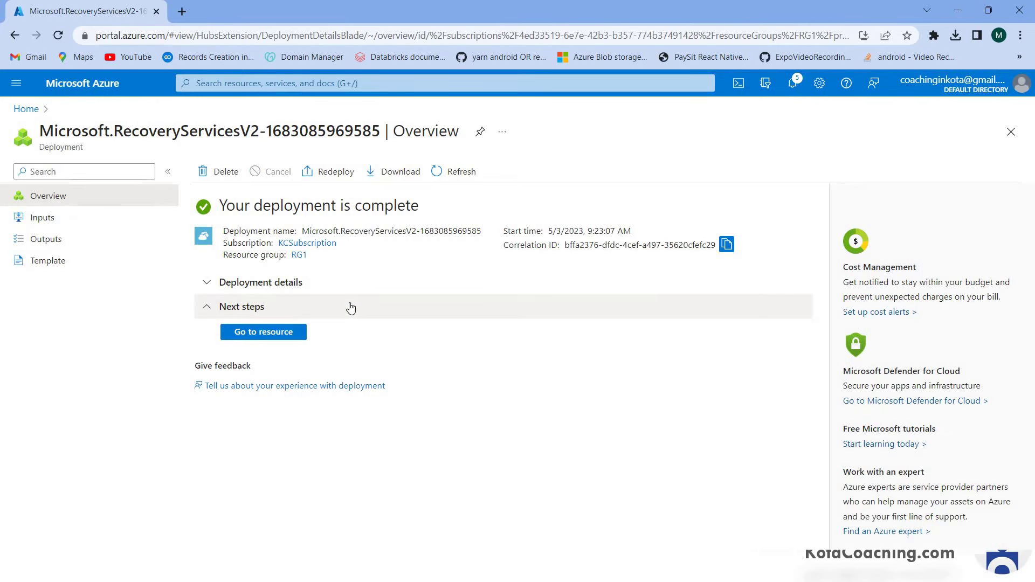
pyautogui.click(267, 330)
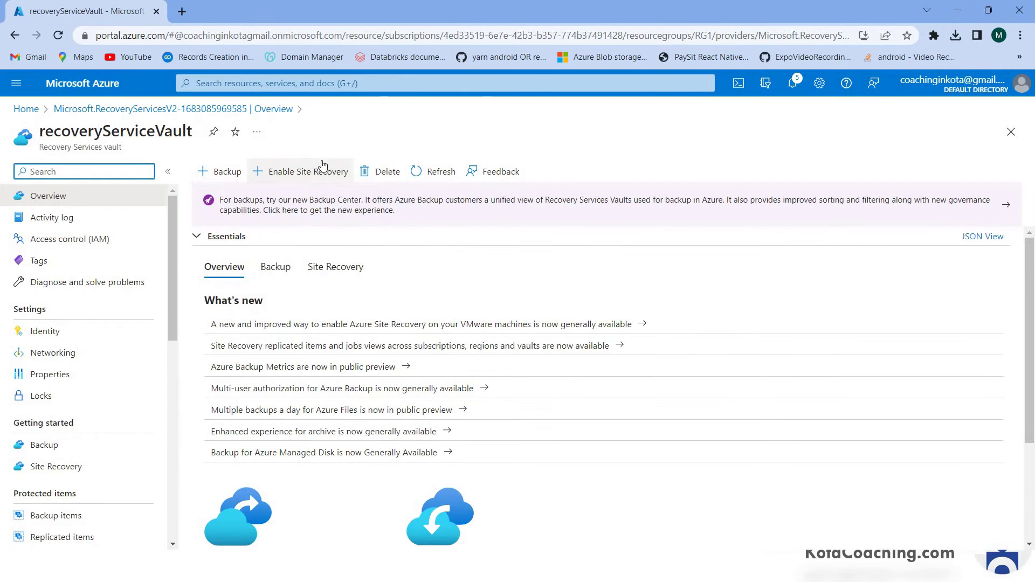
pyautogui.click(224, 174)
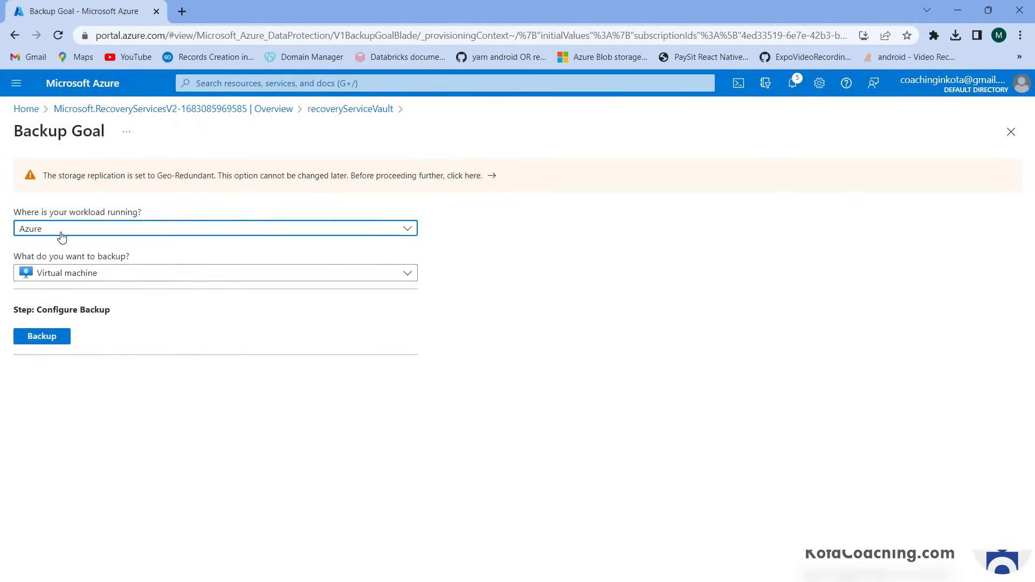
# Set the backup goal to an Azure file share with the workload running in Azure, and proceed to configuring the backup.
pyautogui.click(82, 234)
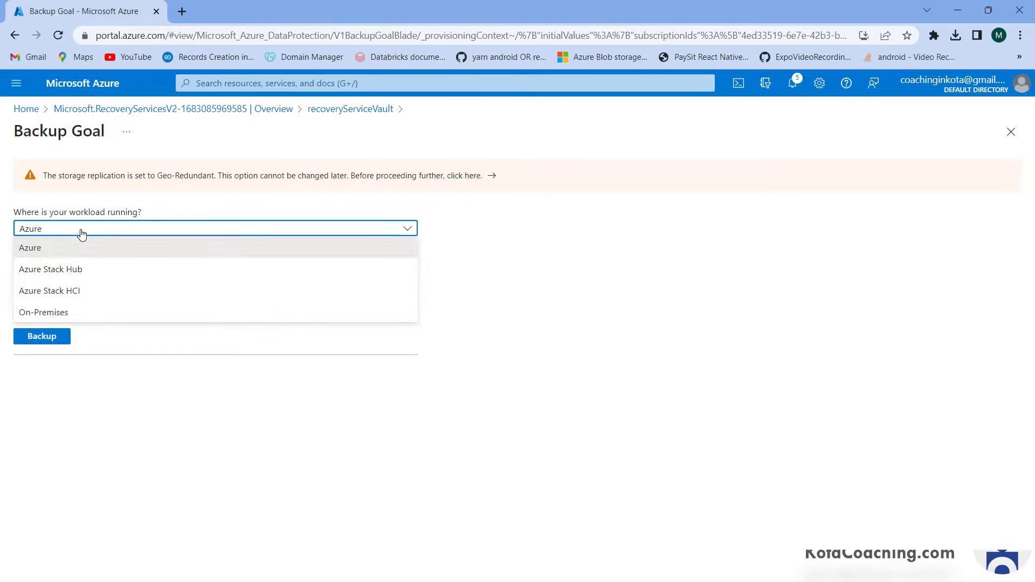
pyautogui.click(82, 234)
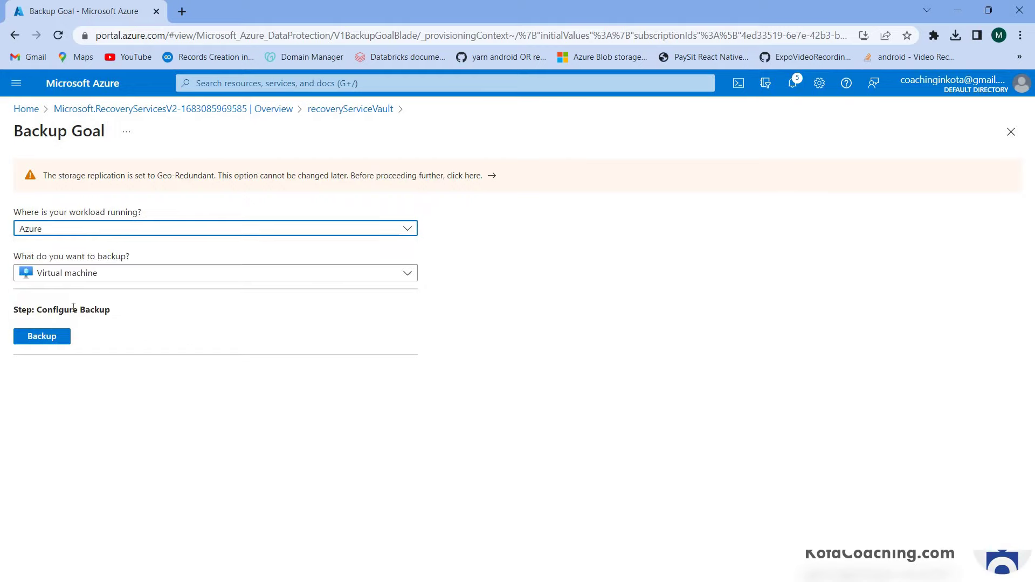
pyautogui.click(149, 275)
pyautogui.click(66, 315)
pyautogui.click(31, 300)
# Choose storagekc23 as the storage account to back up, keeping the lock on the storage account enabled.
pyautogui.click(193, 195)
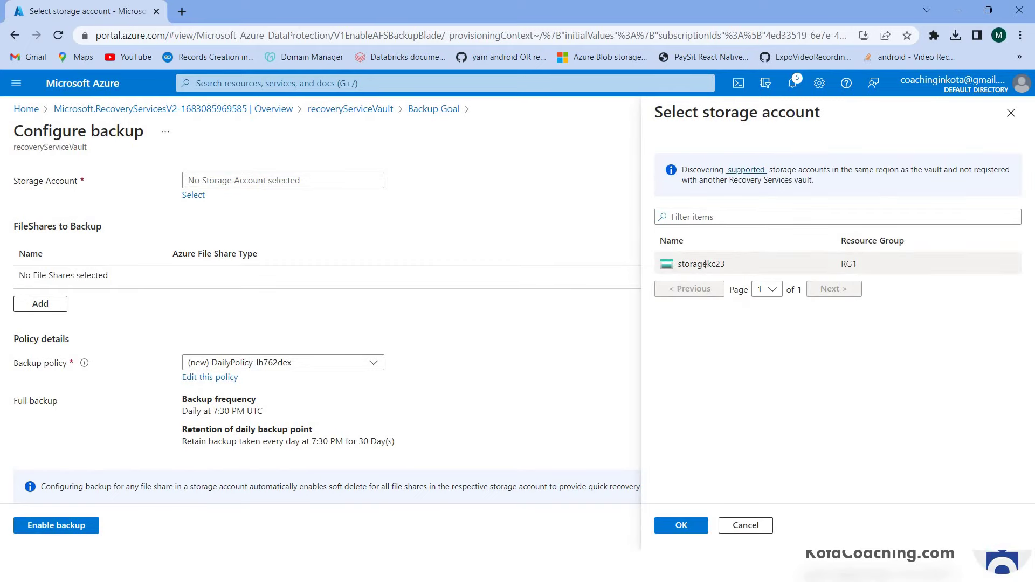
pyautogui.click(705, 264)
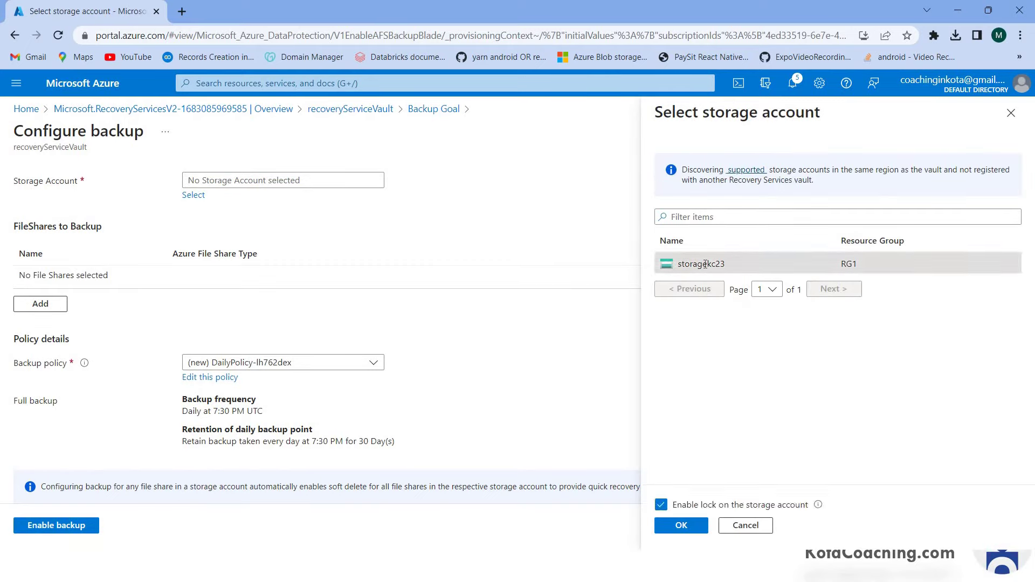
pyautogui.click(680, 528)
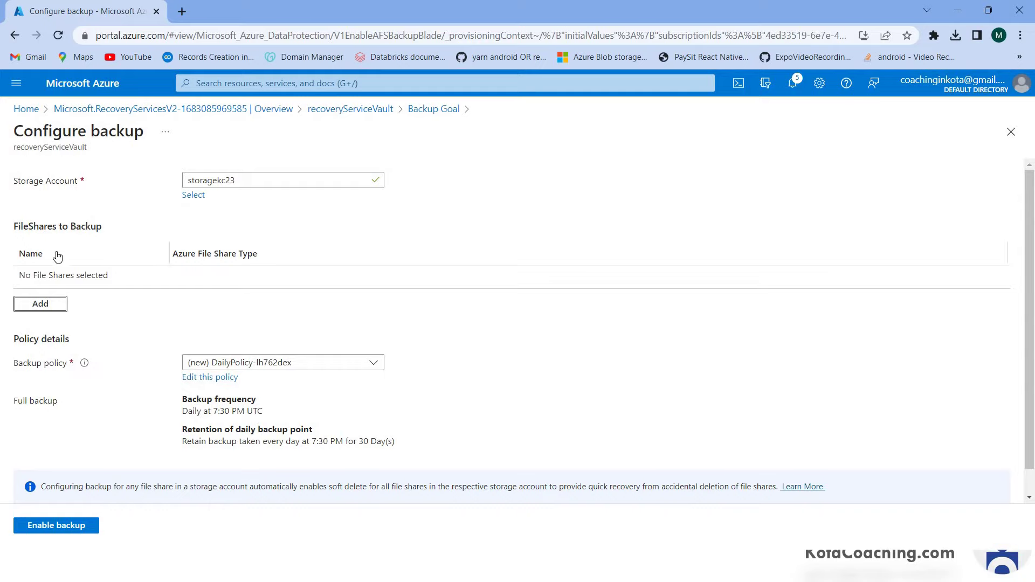
# Add the file share named fileshare to the file shares to back up.
pyautogui.click(52, 305)
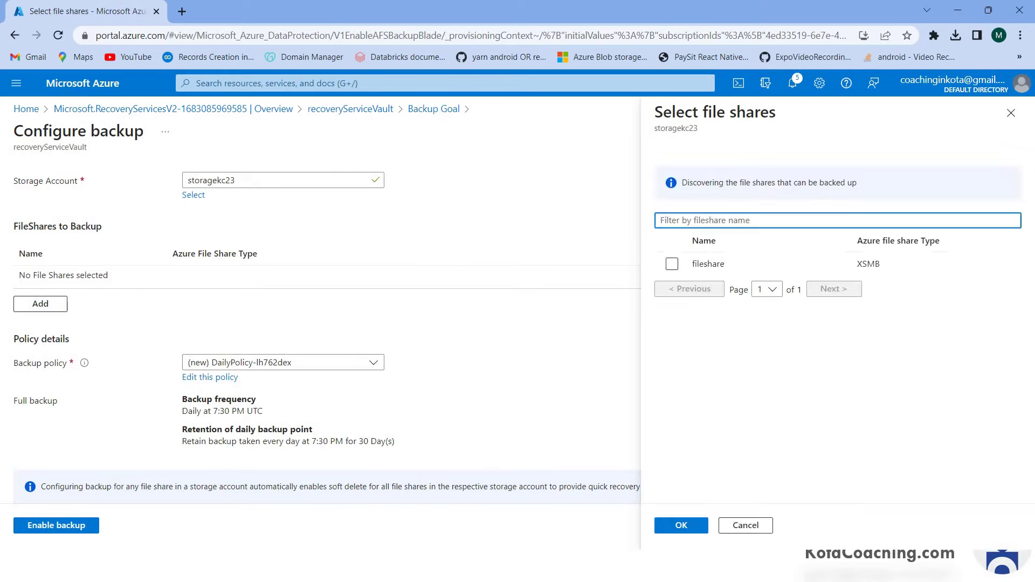
pyautogui.click(672, 265)
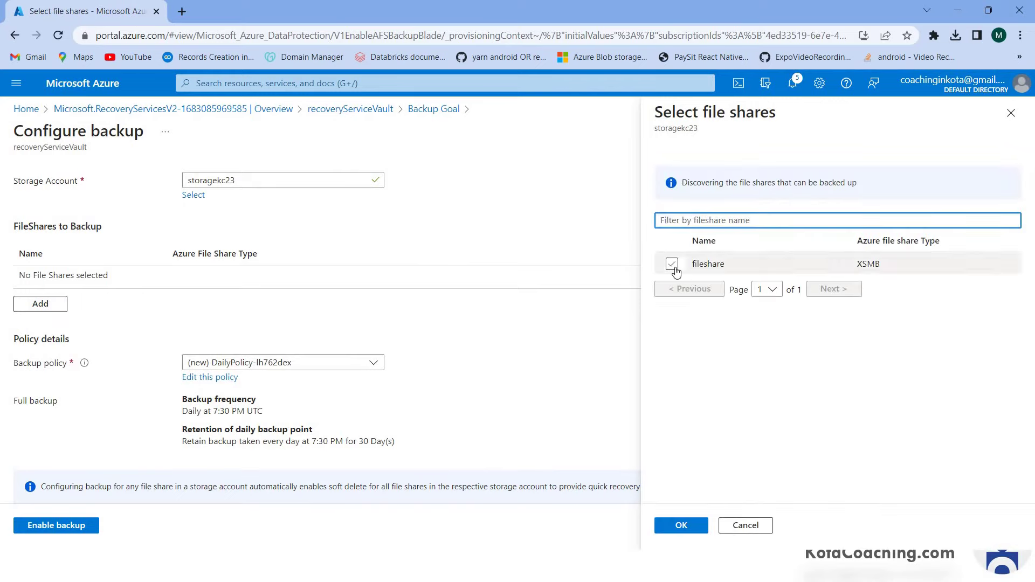
pyautogui.click(673, 265)
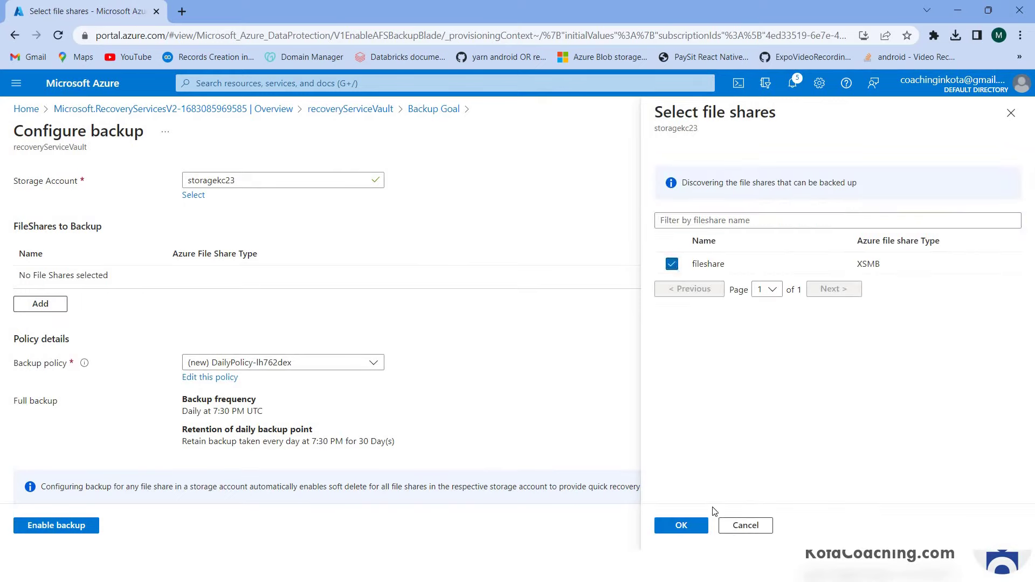
pyautogui.click(681, 525)
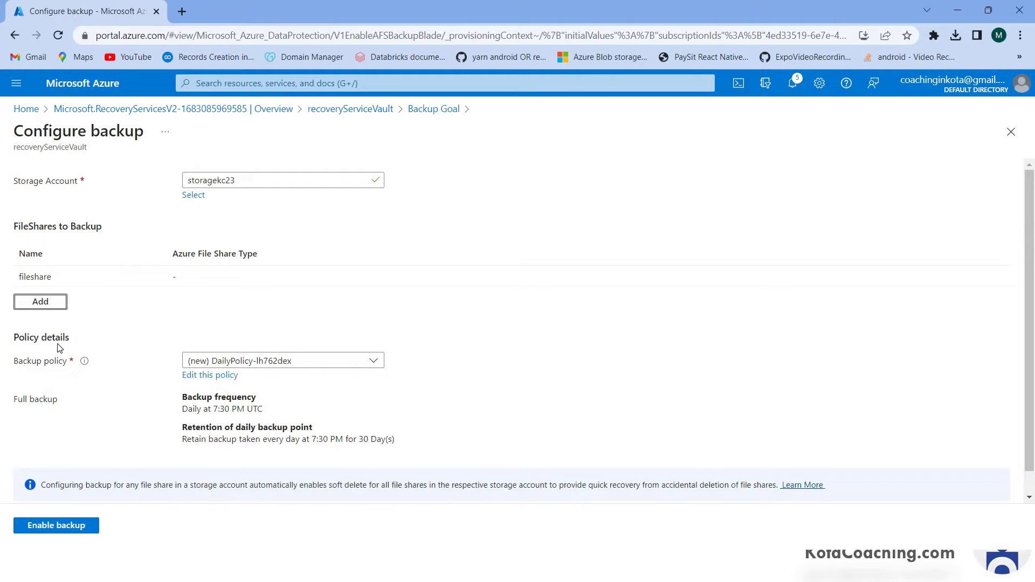
# Open the new daily backup policy for editing and examine its backup time and timezone options.
pyautogui.click(304, 367)
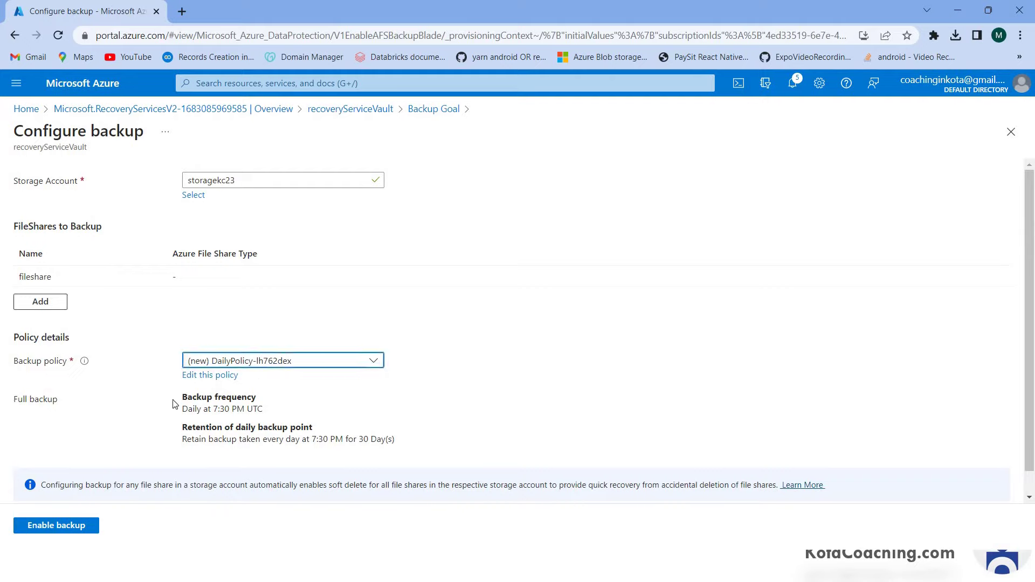
pyautogui.click(212, 376)
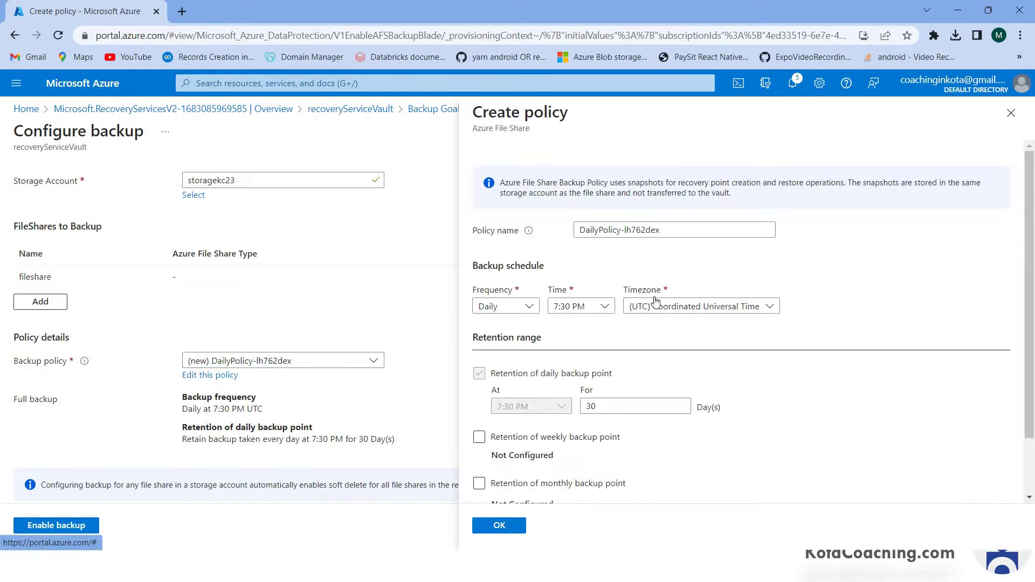
pyautogui.click(606, 307)
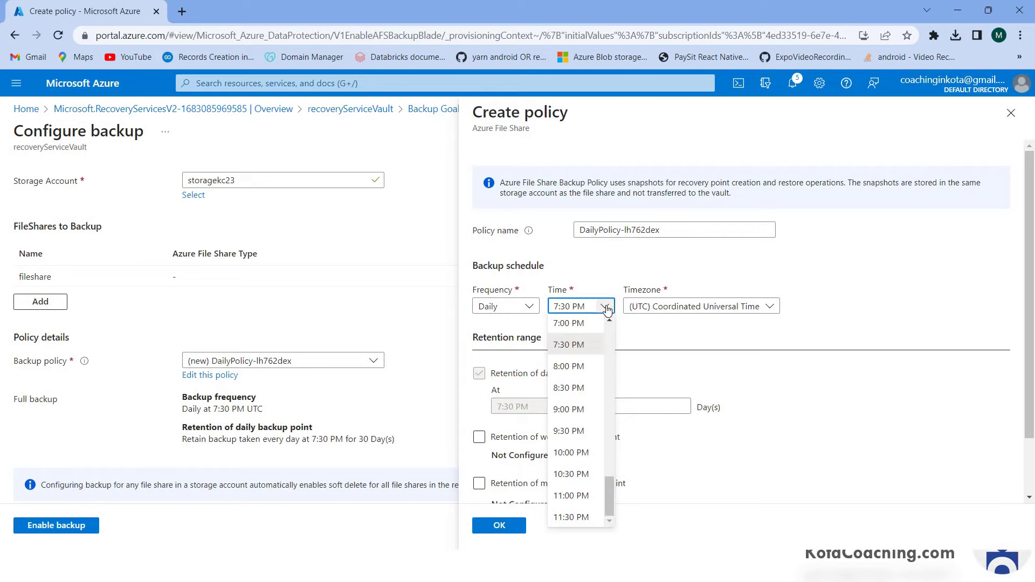
pyautogui.click(607, 308)
pyautogui.click(689, 307)
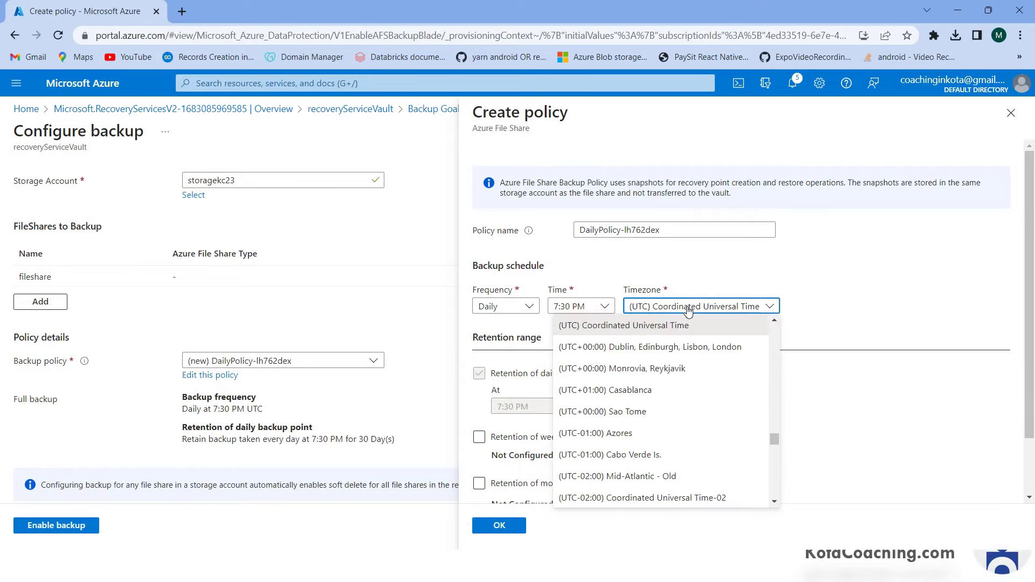
pyautogui.click(686, 308)
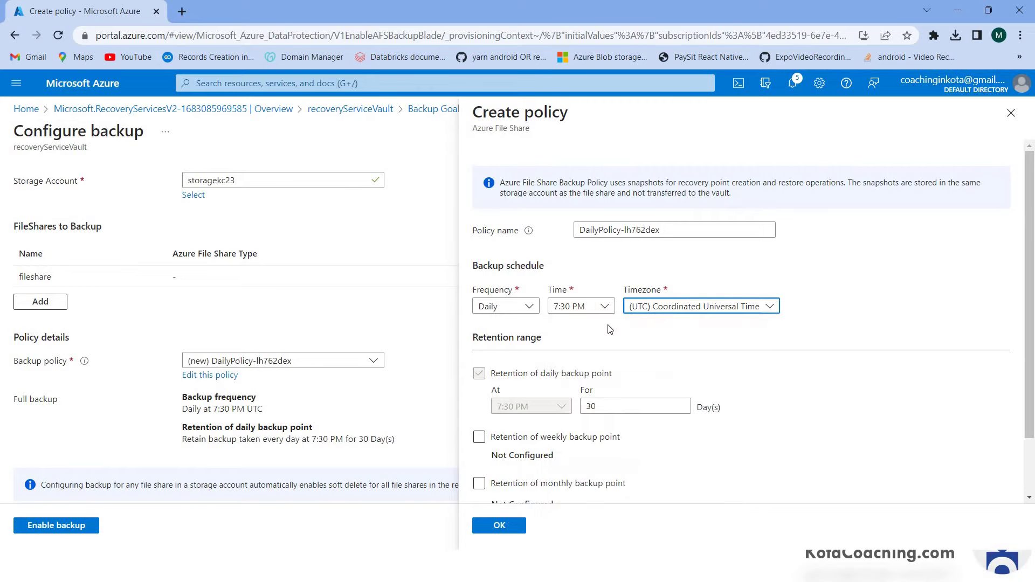
# Set the retention of the daily backup point to 7 days.
pyautogui.click(616, 411)
pyautogui.scroll(-1, 616, 413)
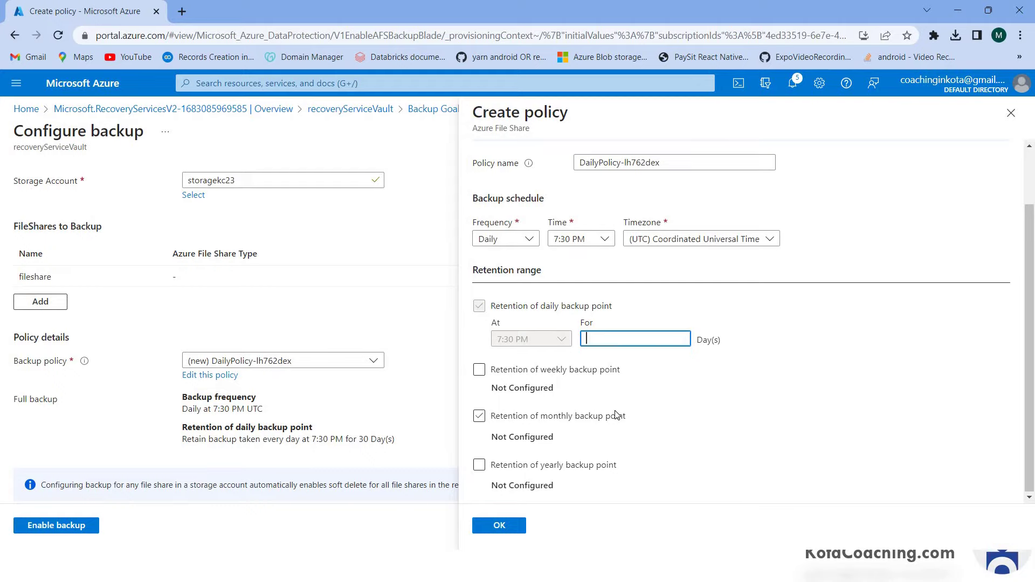
pyautogui.write('7')
# Enable weekly backup point retention on Sunday and Monday, and keep those backups for 10 weeks.
pyautogui.click(479, 371)
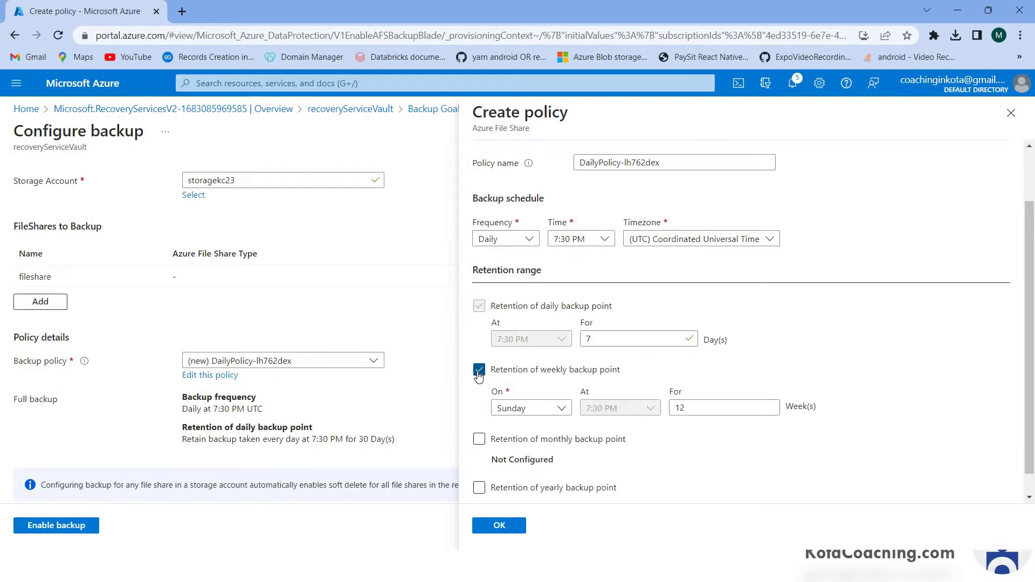
pyautogui.click(561, 408)
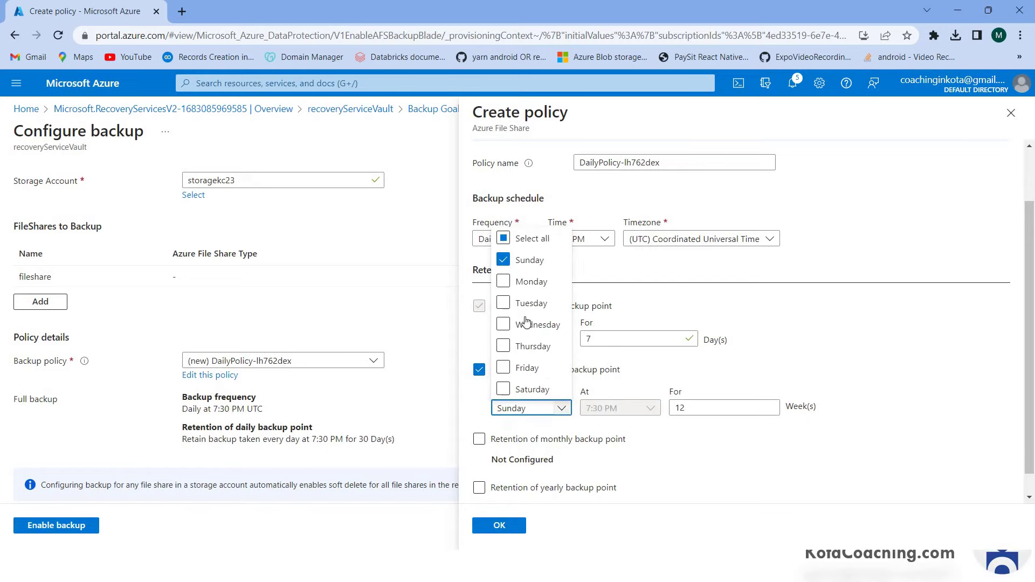
pyautogui.click(503, 281)
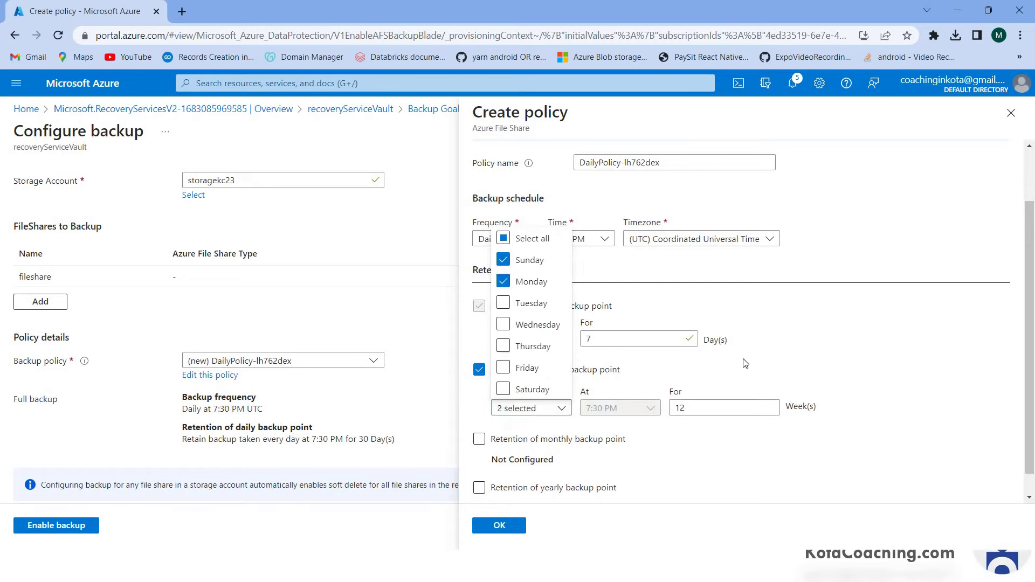
pyautogui.click(654, 434)
pyautogui.click(696, 408)
pyautogui.hotkey('ctrl', 'a')
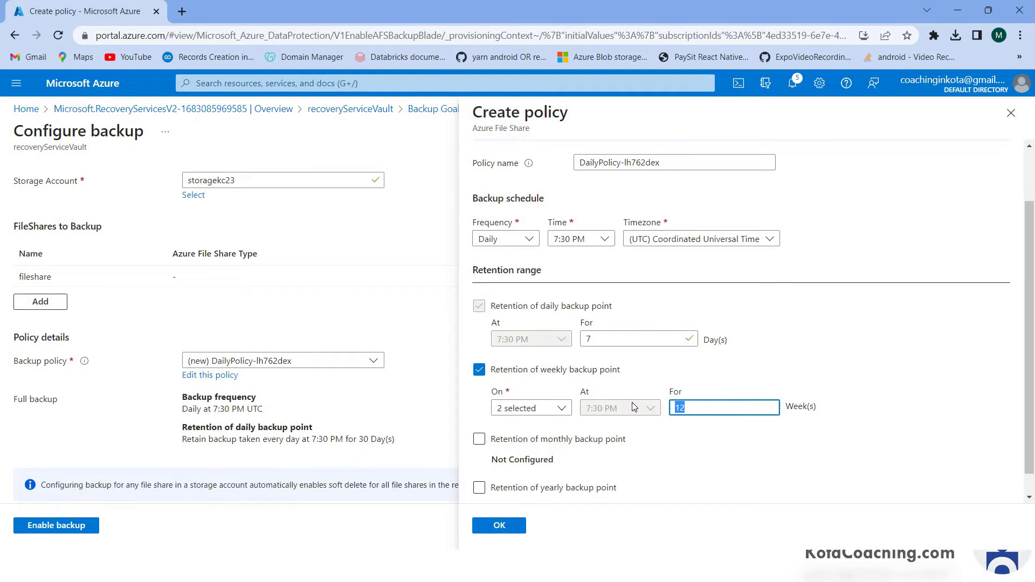
pyautogui.write('10')
pyautogui.click(504, 472)
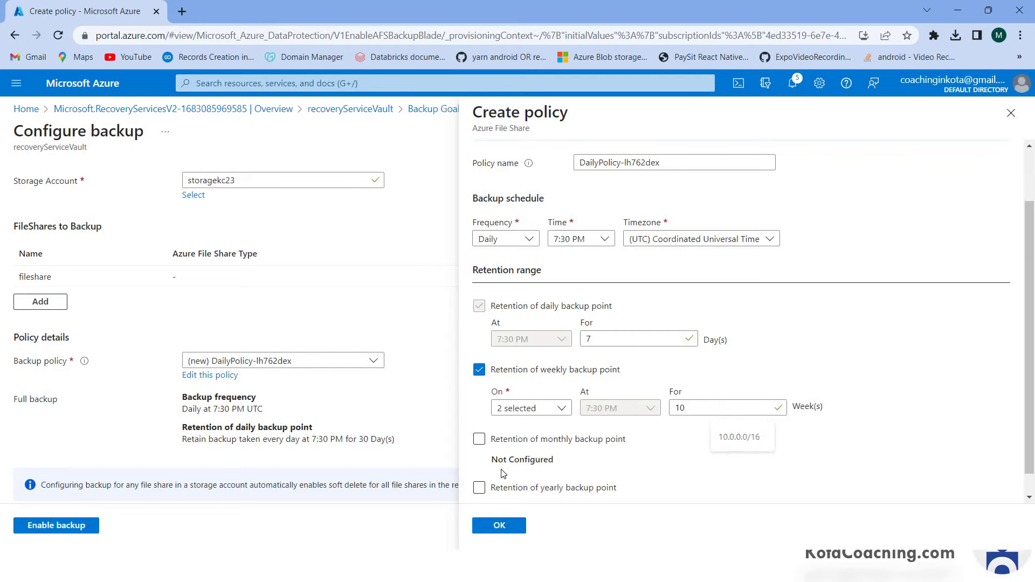
# Enable week-based monthly backup point retention on the First and Last Sunday for 60 months.
pyautogui.click(480, 440)
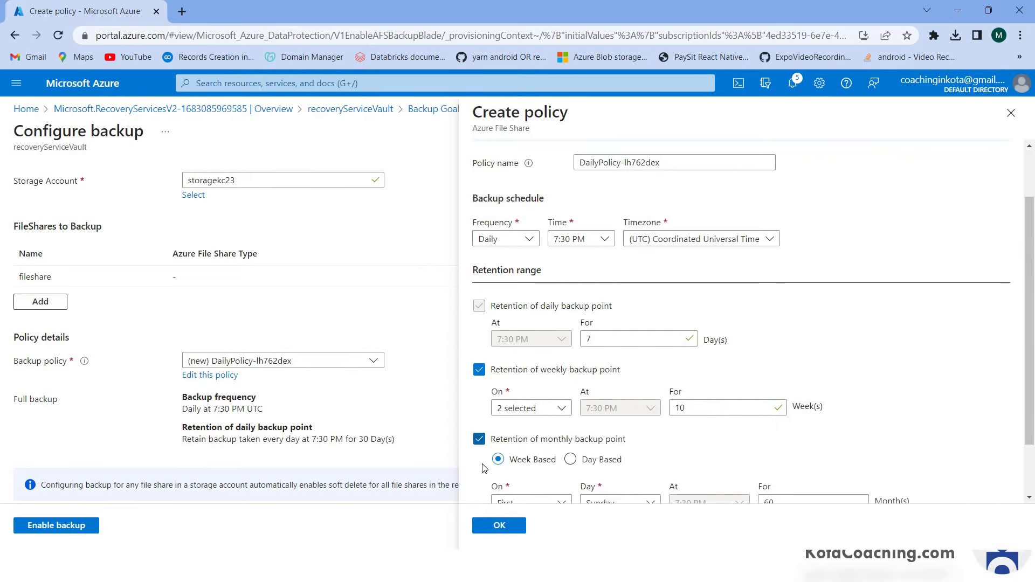
pyautogui.scroll(-1, 483, 464)
pyautogui.click(504, 434)
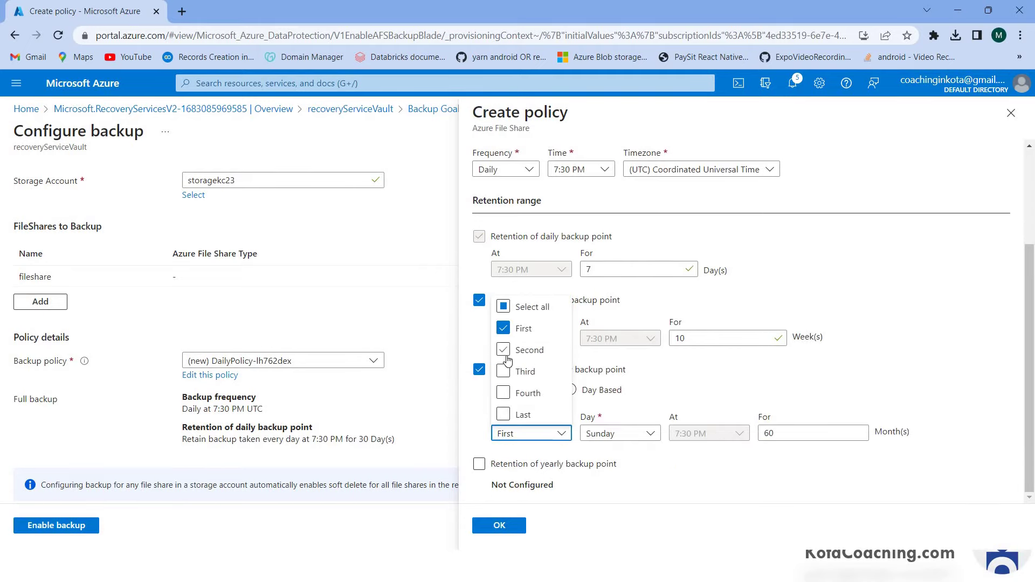
pyautogui.click(504, 352)
pyautogui.press('space')
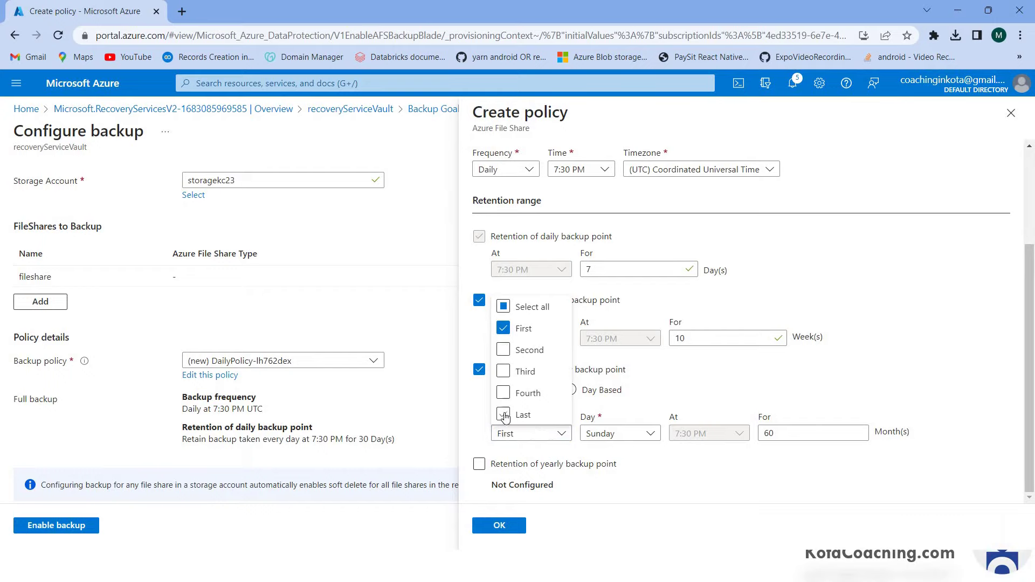
pyautogui.click(504, 415)
pyautogui.click(647, 434)
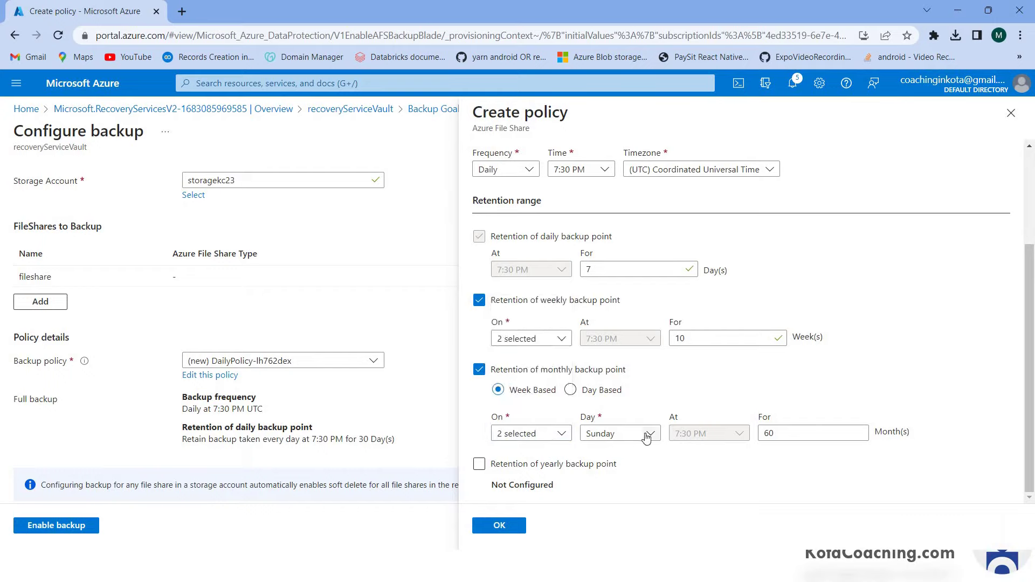
pyautogui.click(647, 435)
pyautogui.click(647, 435)
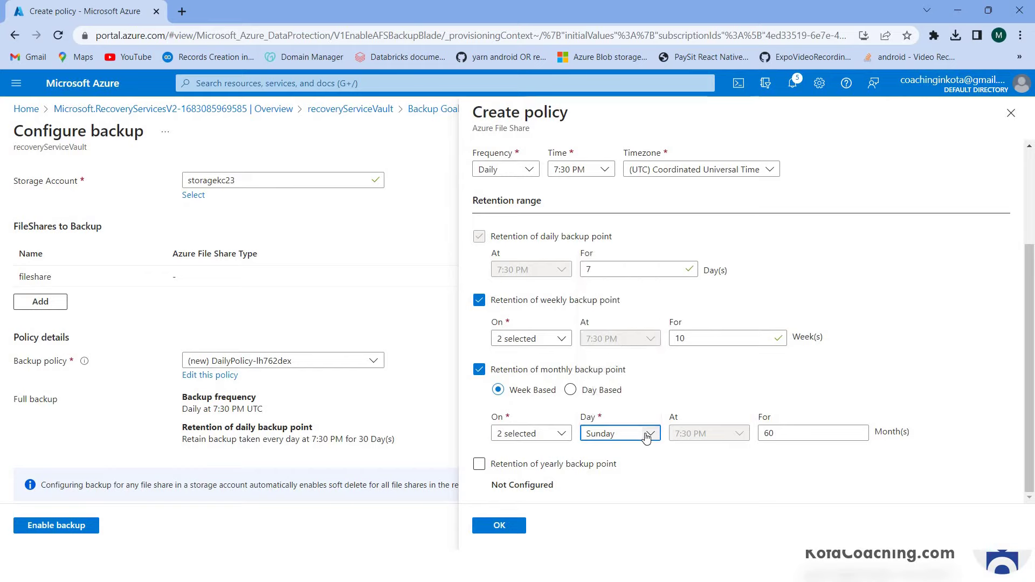
pyautogui.click(787, 437)
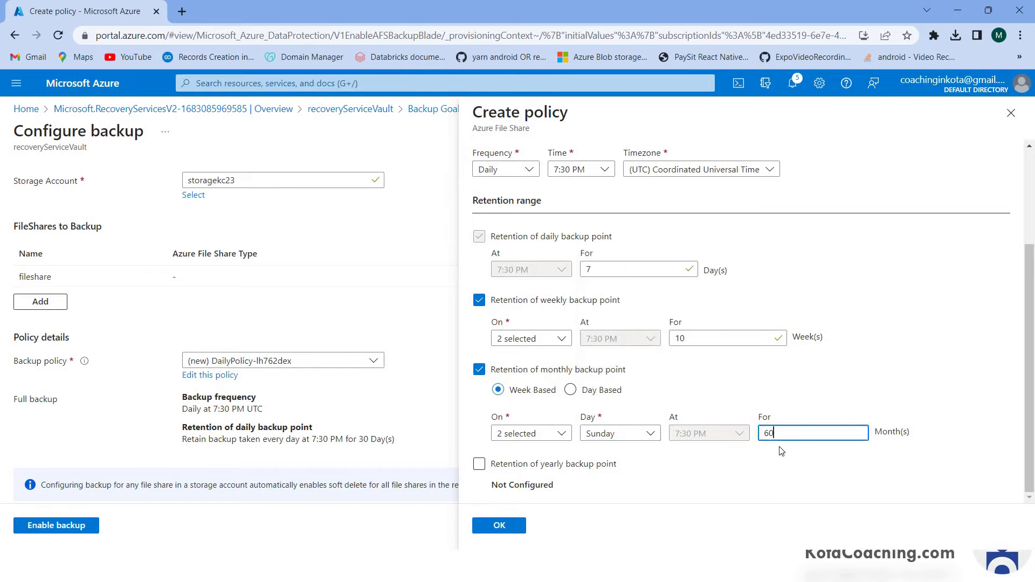
# Enable week-based yearly backup point retention and check the months available for it.
pyautogui.click(479, 466)
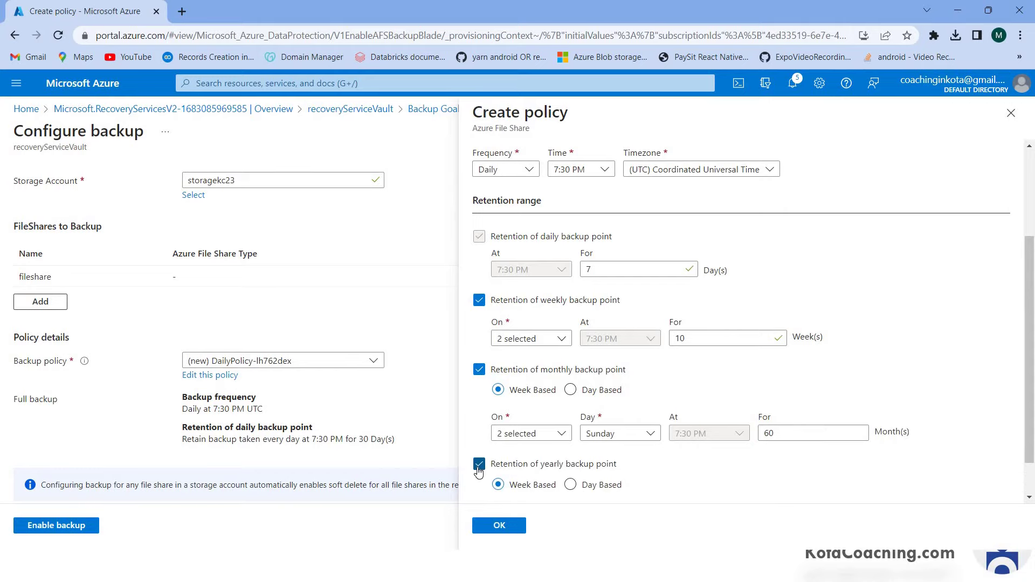
pyautogui.scroll(-1, 556, 489)
pyautogui.click(557, 488)
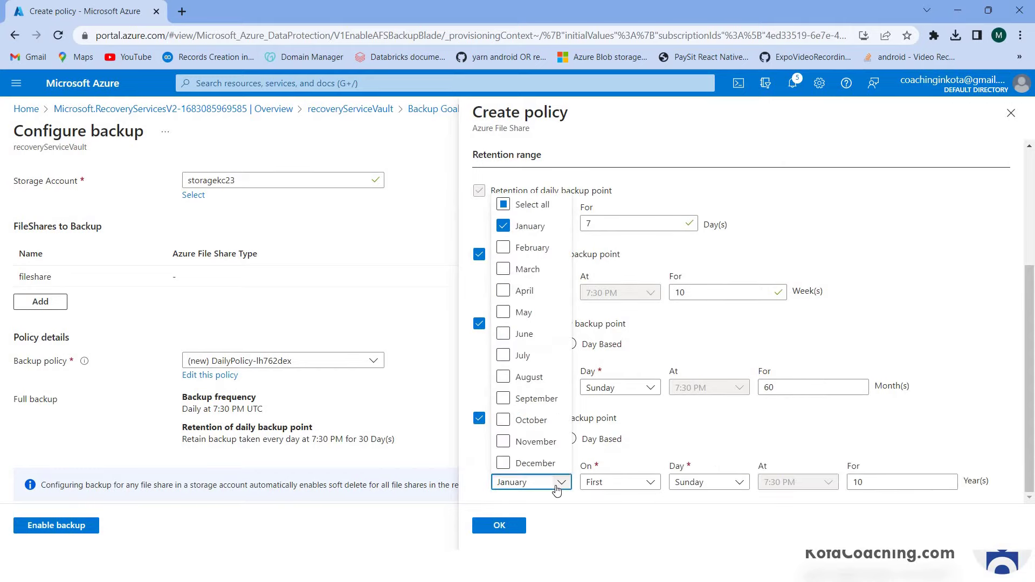
pyautogui.click(561, 483)
# Disable the monthly, yearly and weekly backup point retention, and close the policy without saving the edits.
pyautogui.scroll(3, 700, 488)
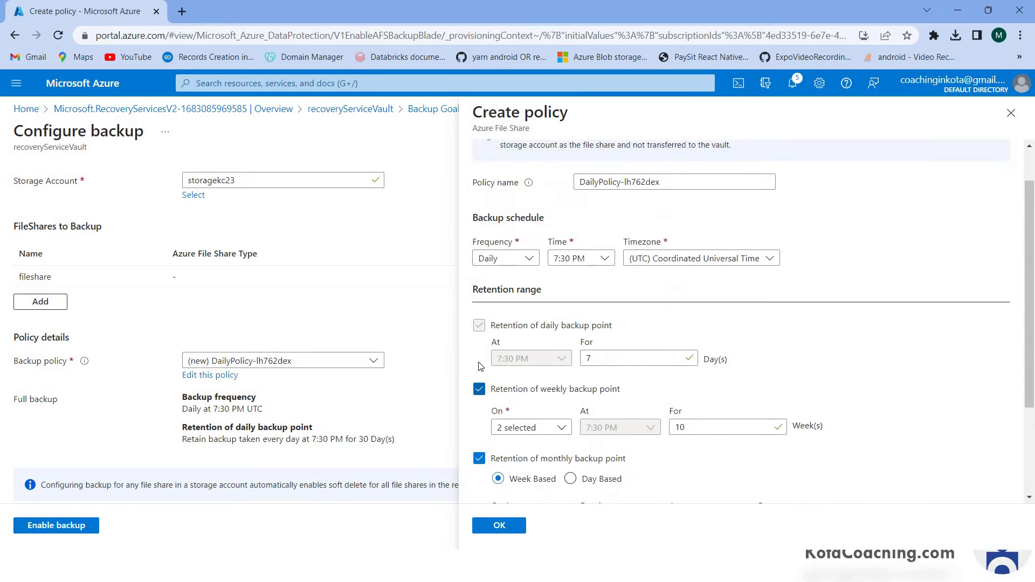
pyautogui.scroll(-3, 480, 377)
pyautogui.click(479, 327)
pyautogui.click(482, 468)
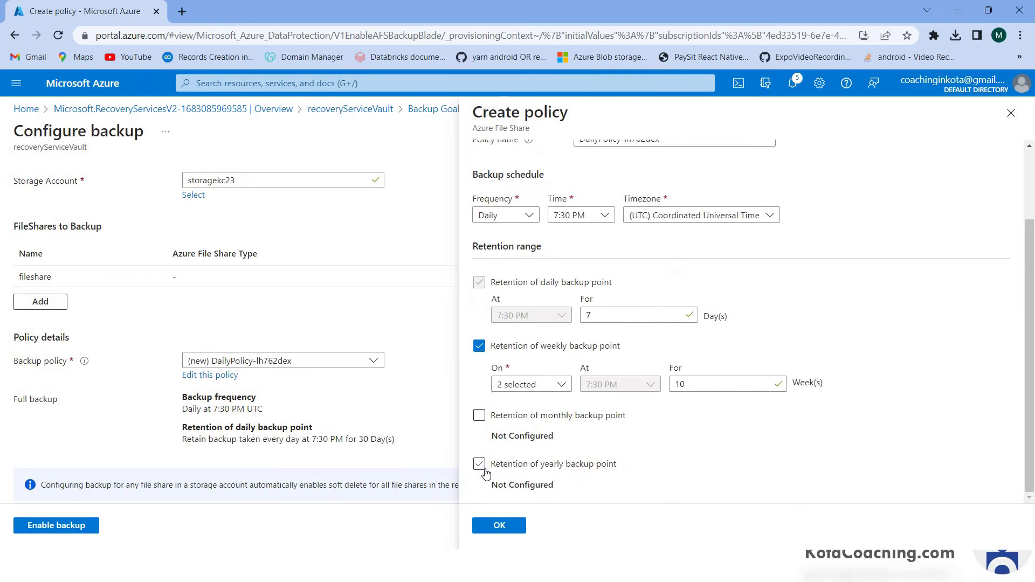
pyautogui.click(479, 345)
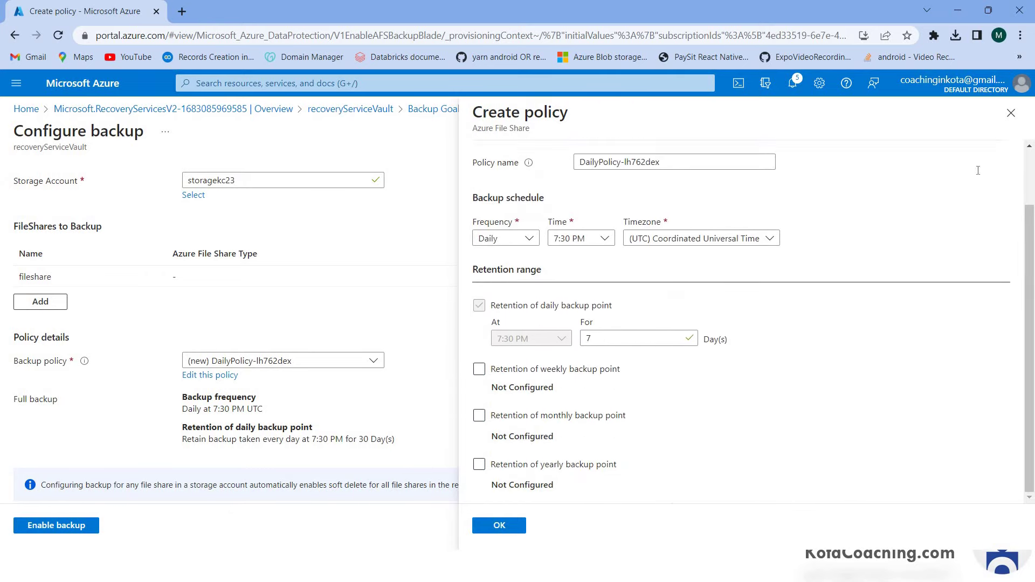
pyautogui.click(1011, 113)
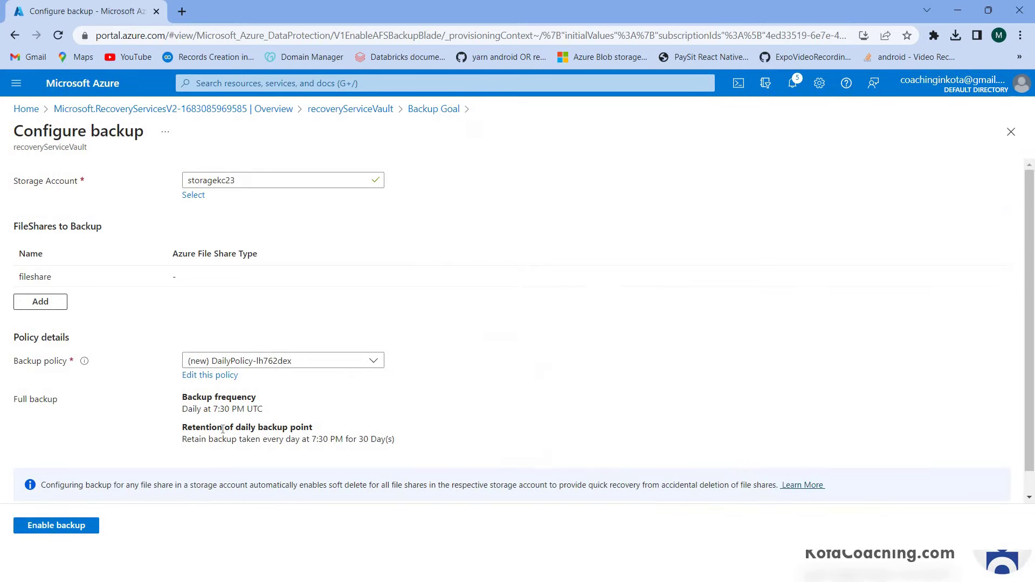
# Enable backup for the file share with the new daily policy, and open the vault from the completed deployment.
pyautogui.scroll(-1, 71, 492)
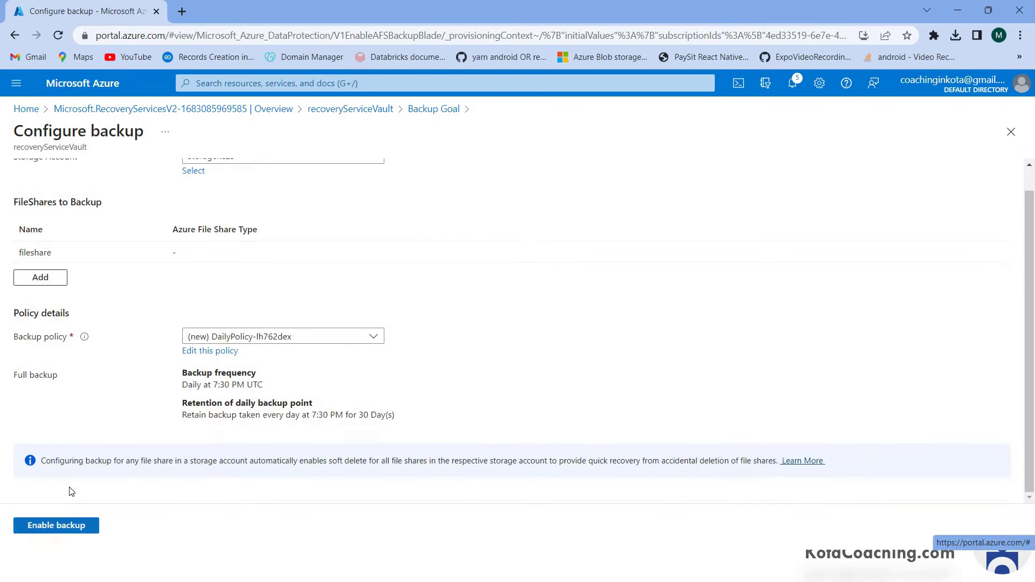
pyautogui.click(63, 526)
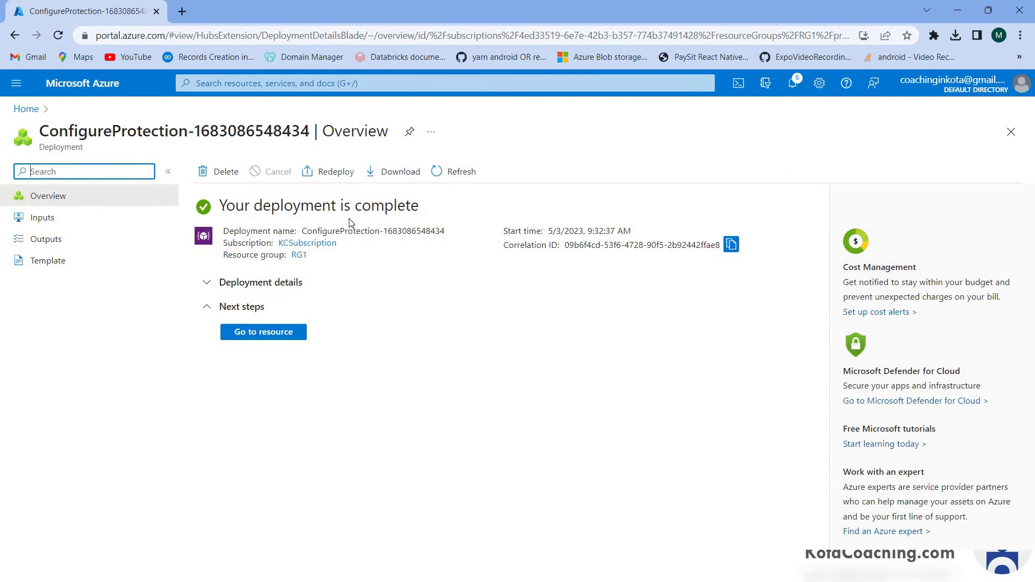
pyautogui.click(261, 338)
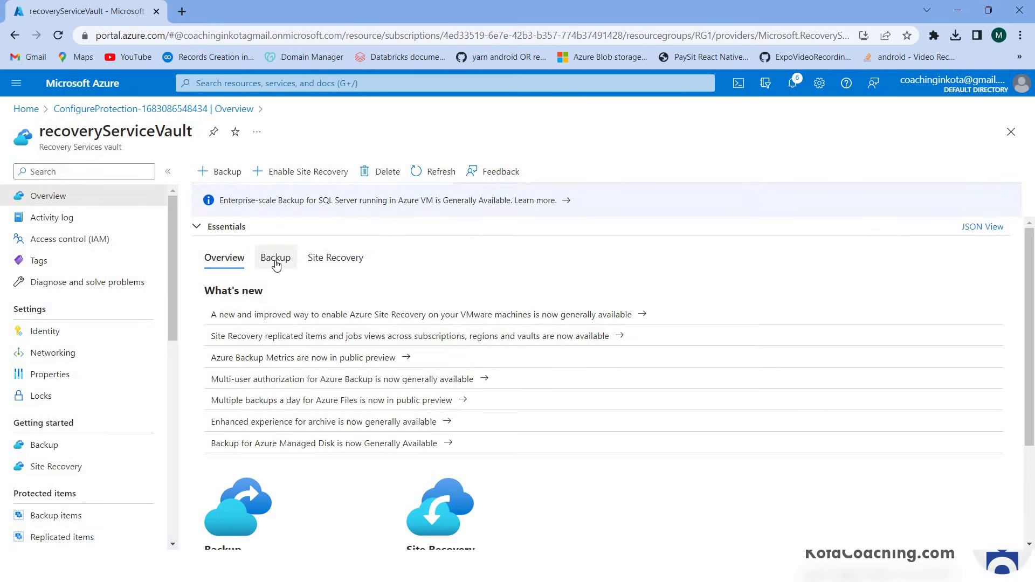
# Open the vault's Azure Storage (Azure Files) backup items and check the file share's last backup status and the system clock.
pyautogui.click(275, 259)
pyautogui.scroll(-1, 260, 350)
pyautogui.scroll(-2, 260, 349)
pyautogui.scroll(-1, 260, 350)
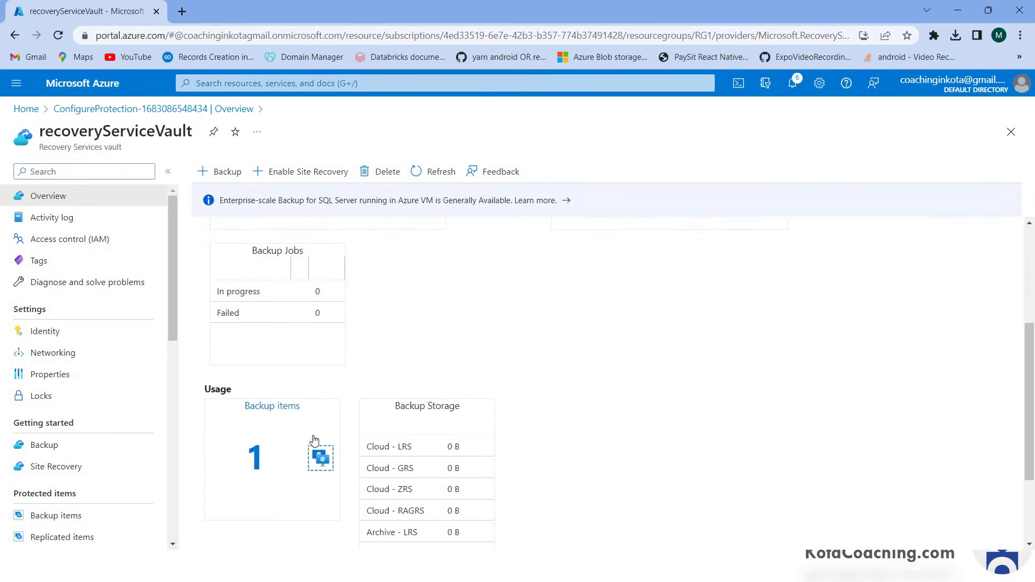
pyautogui.click(263, 458)
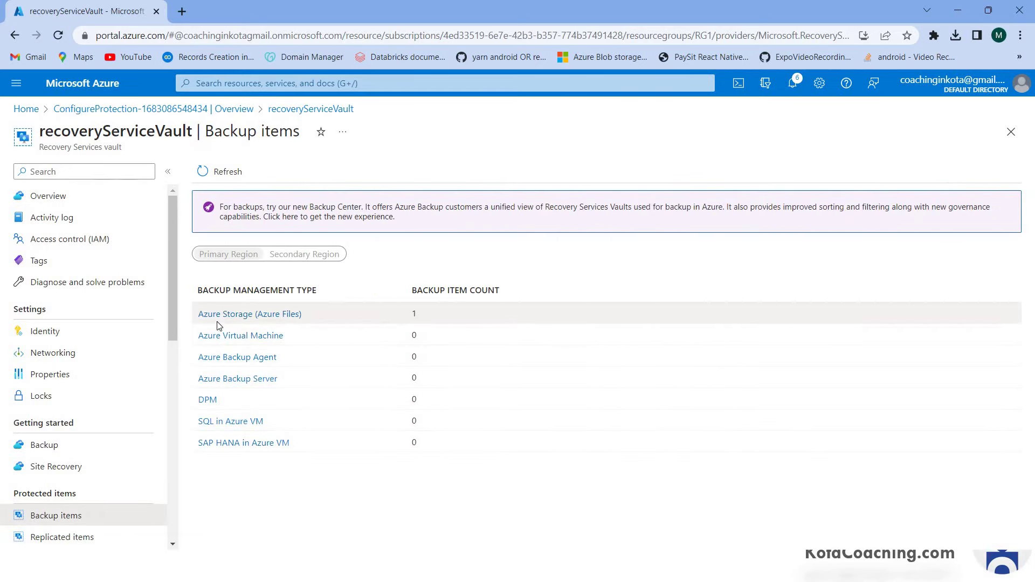
pyautogui.click(252, 317)
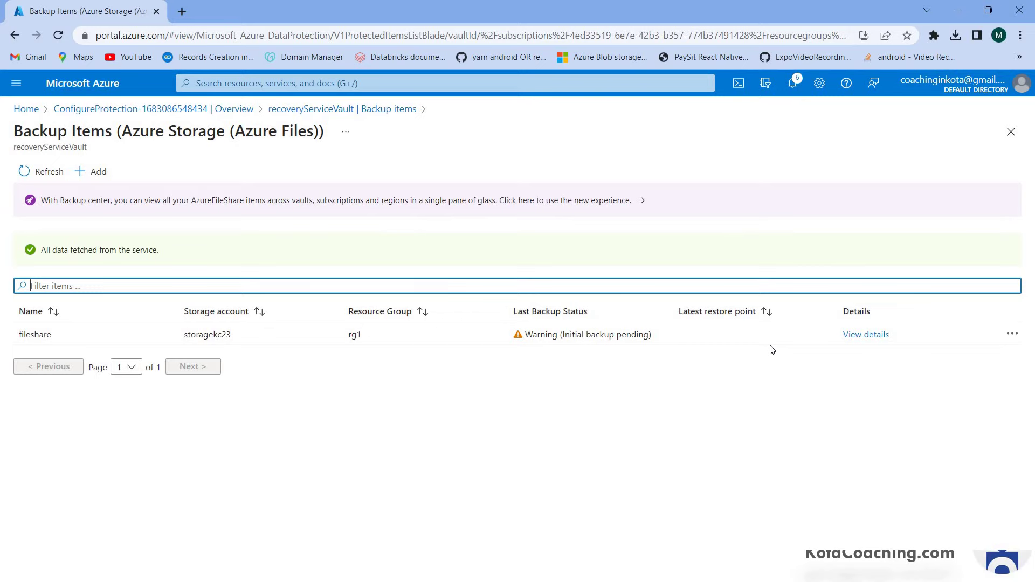
pyautogui.click(1033, 575)
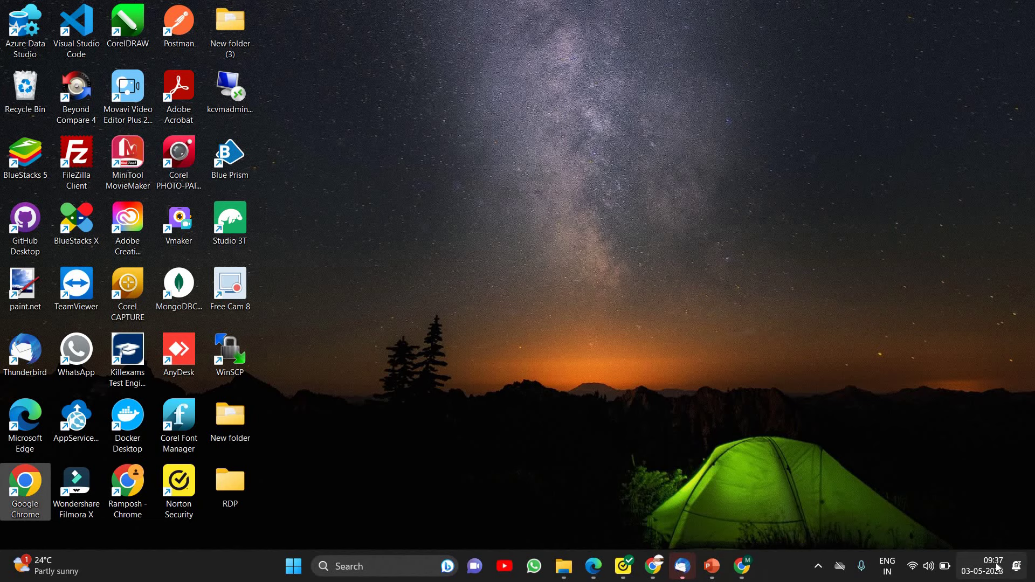
pyautogui.click(737, 308)
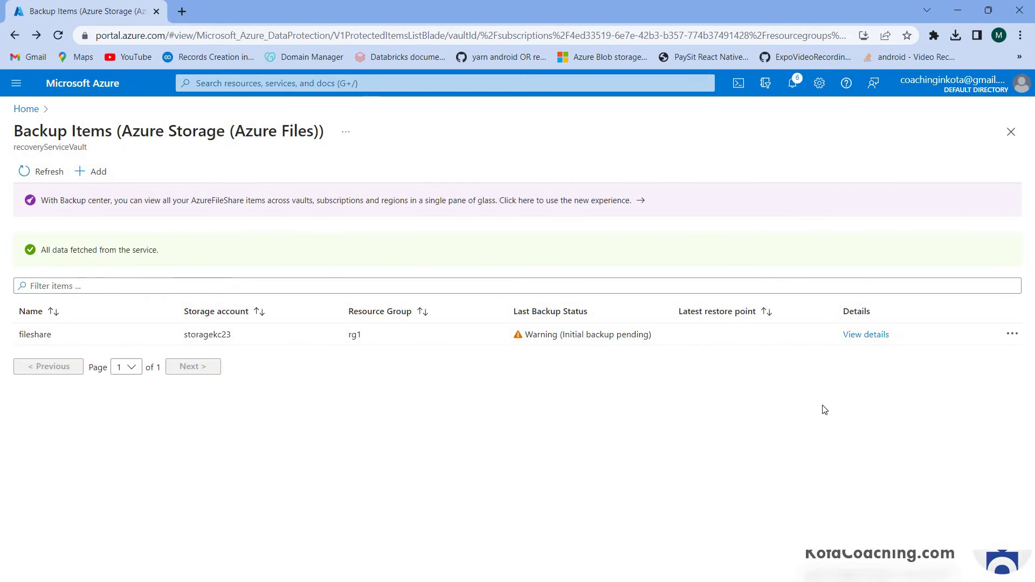
# Trigger an on-demand backup of the file share, retained till 06/02/2023, and open the backup jobs.
pyautogui.click(1013, 335)
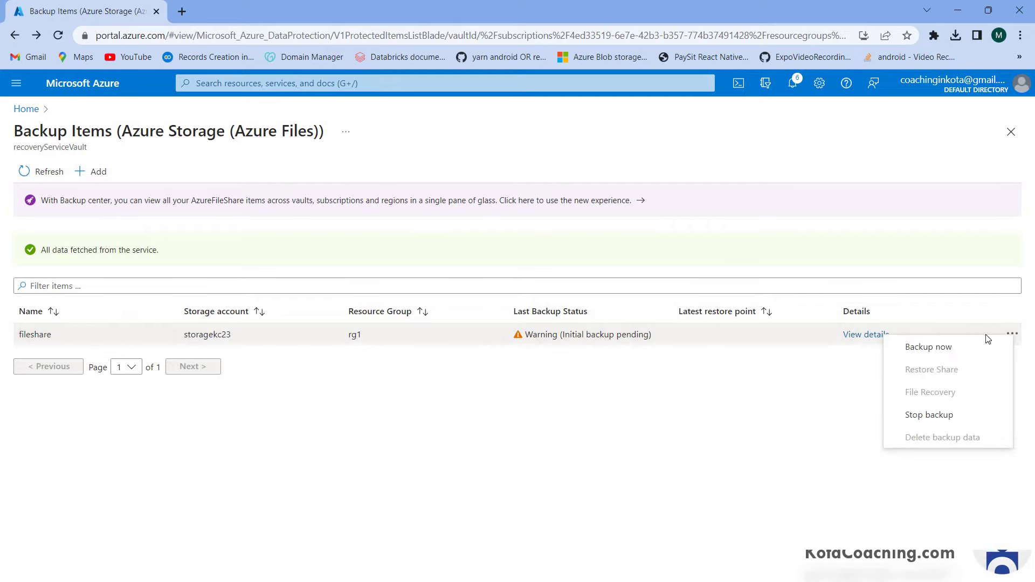
pyautogui.click(948, 346)
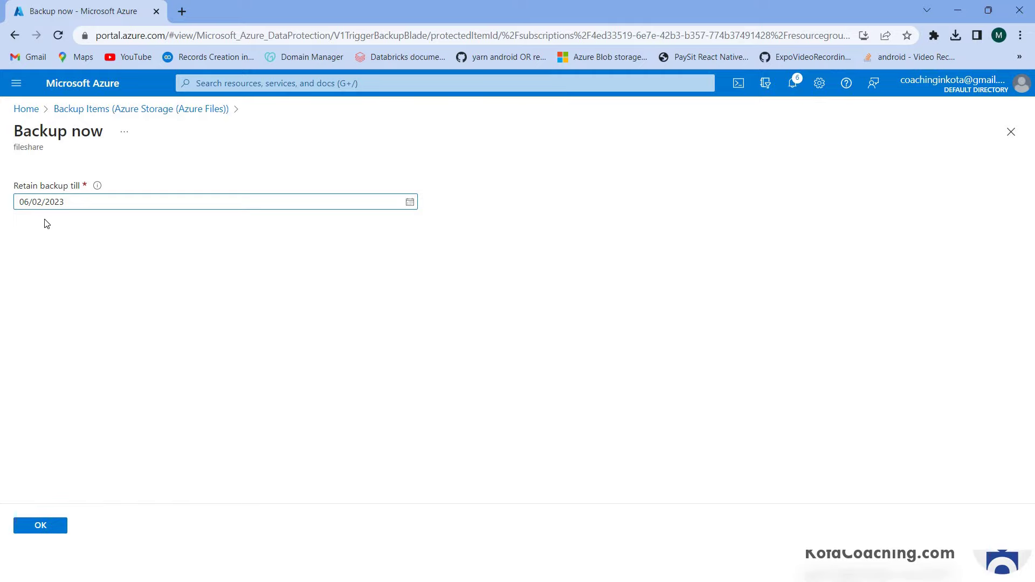
pyautogui.click(410, 202)
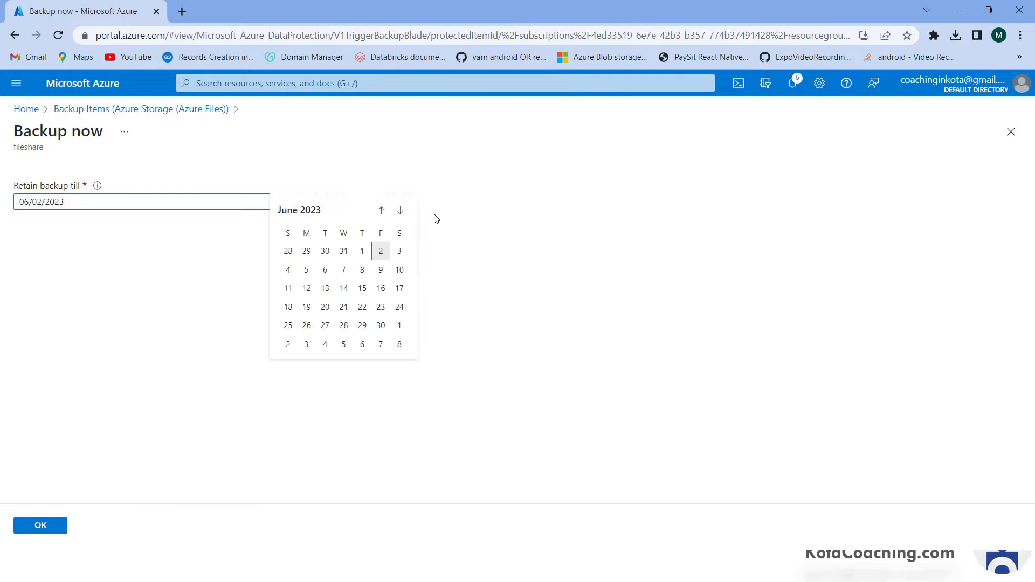
pyautogui.click(296, 358)
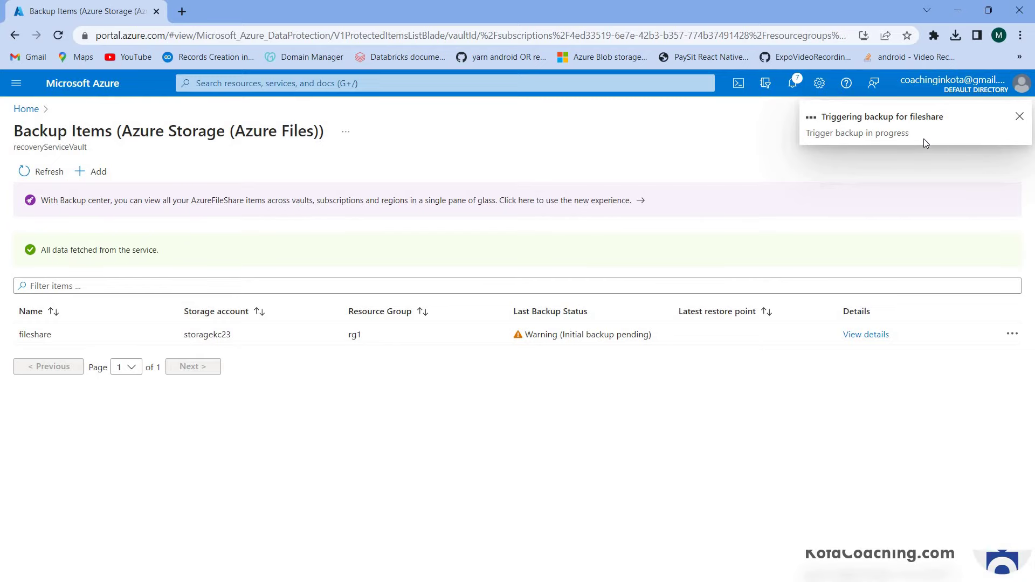
pyautogui.click(924, 138)
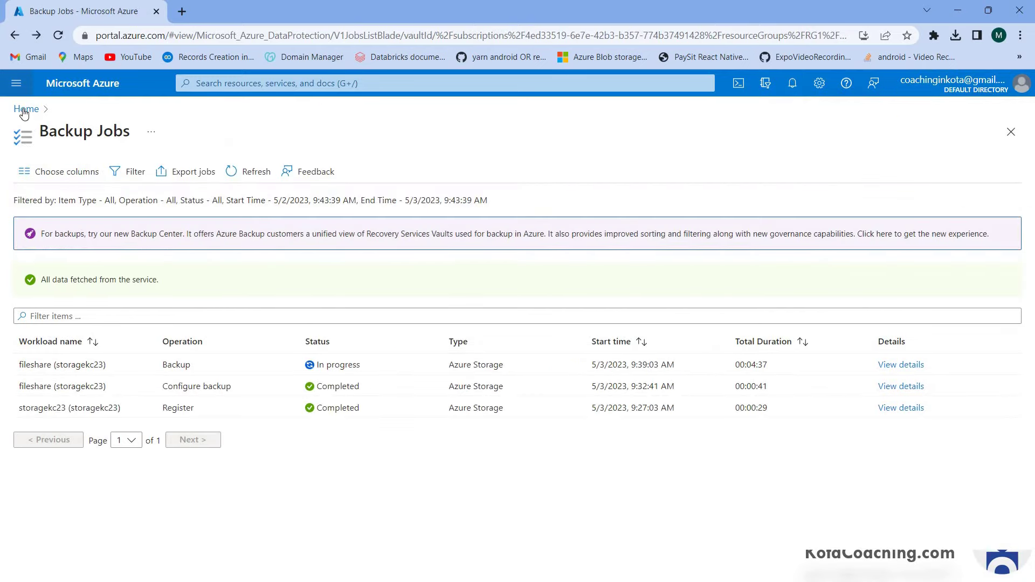
# Reopen the Azure Files backup items of recoveryServiceVault, refresh the list, and view the file share's backup details.
pyautogui.click(25, 111)
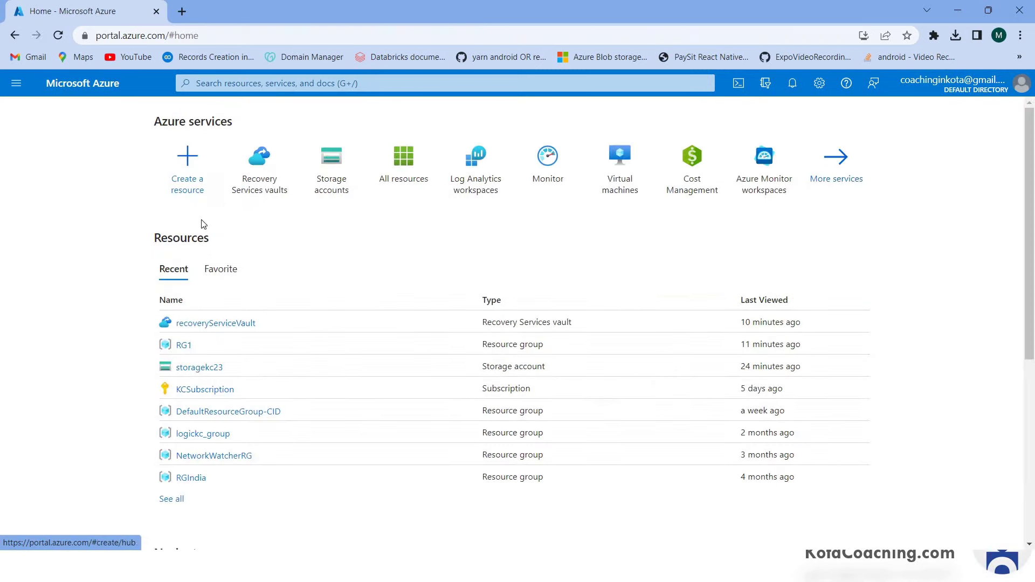
pyautogui.click(257, 173)
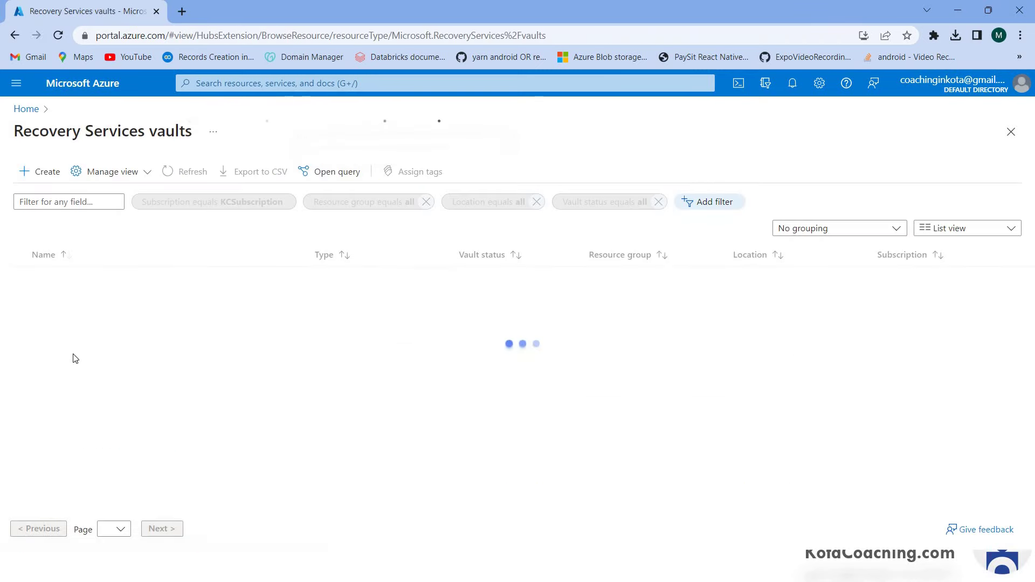
pyautogui.click(101, 279)
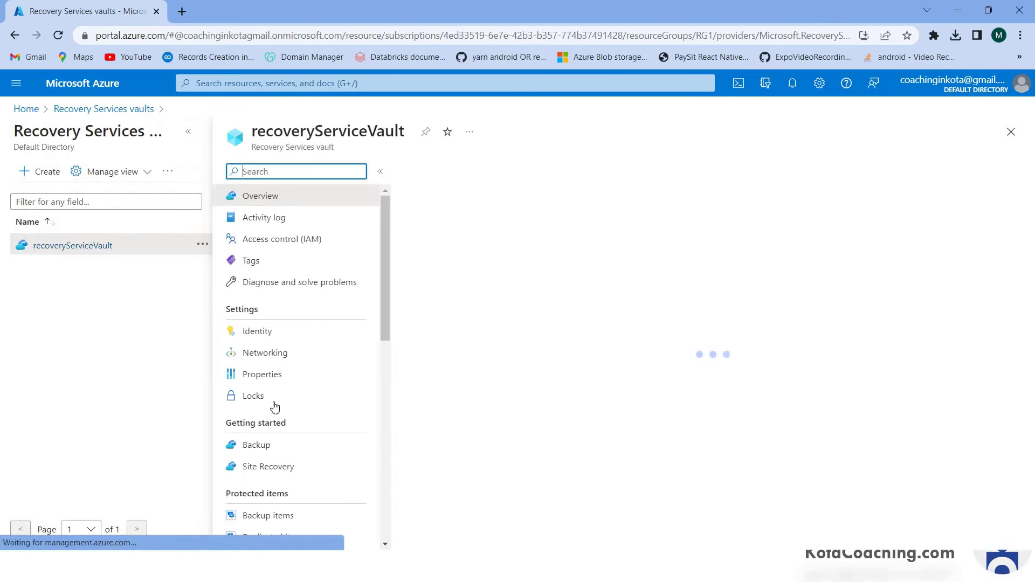
pyautogui.click(270, 444)
pyautogui.click(273, 452)
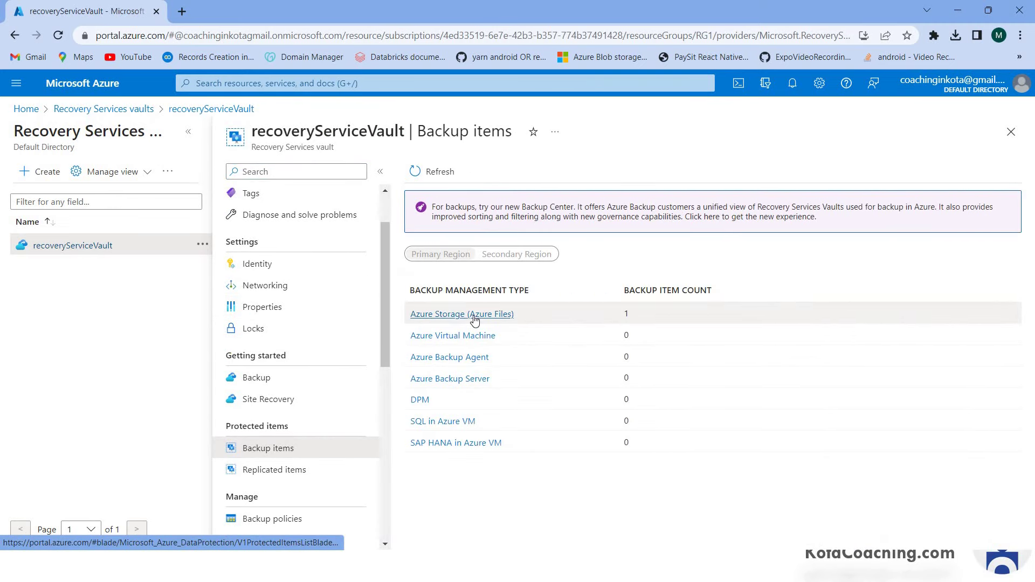
pyautogui.click(474, 318)
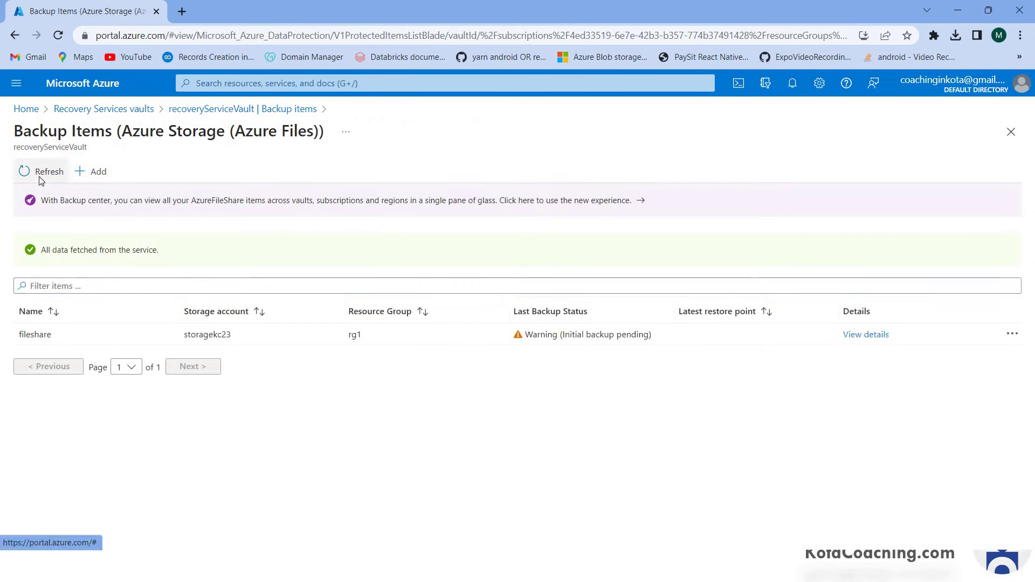
pyautogui.click(39, 177)
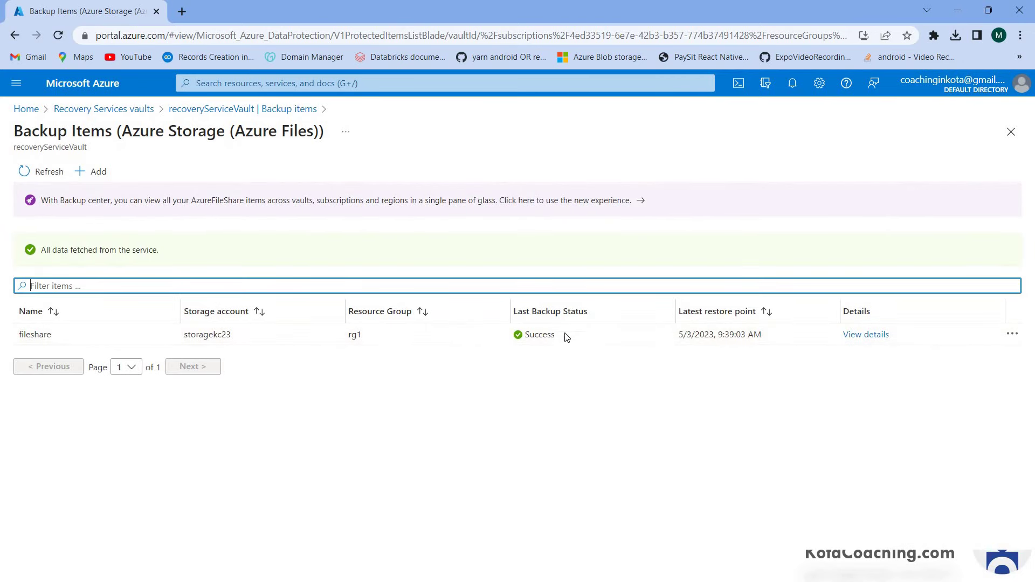
pyautogui.click(866, 334)
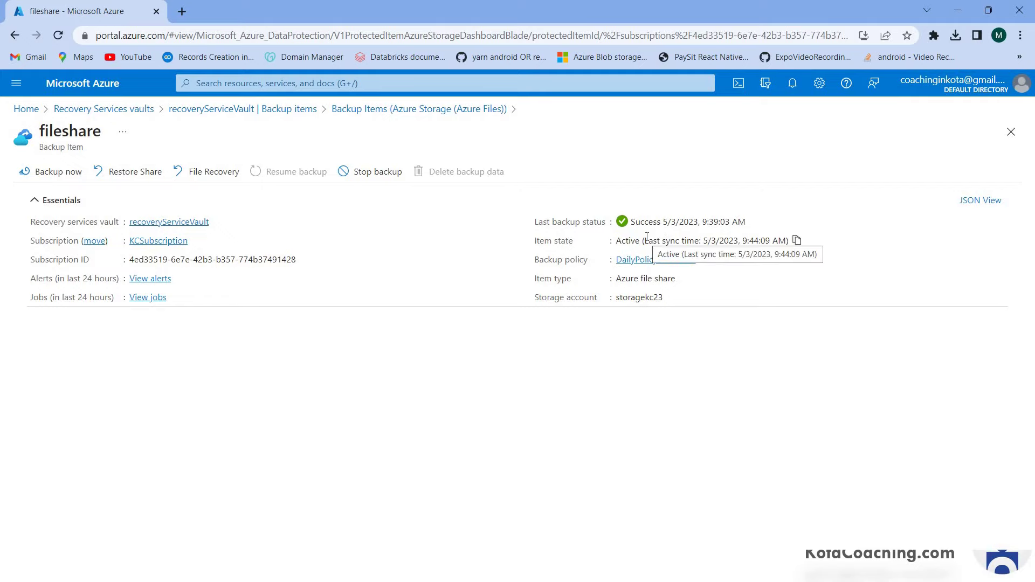
# Return to the home page and navigate through recoveryServiceVault to the file share's backup item details again.
pyautogui.click(103, 109)
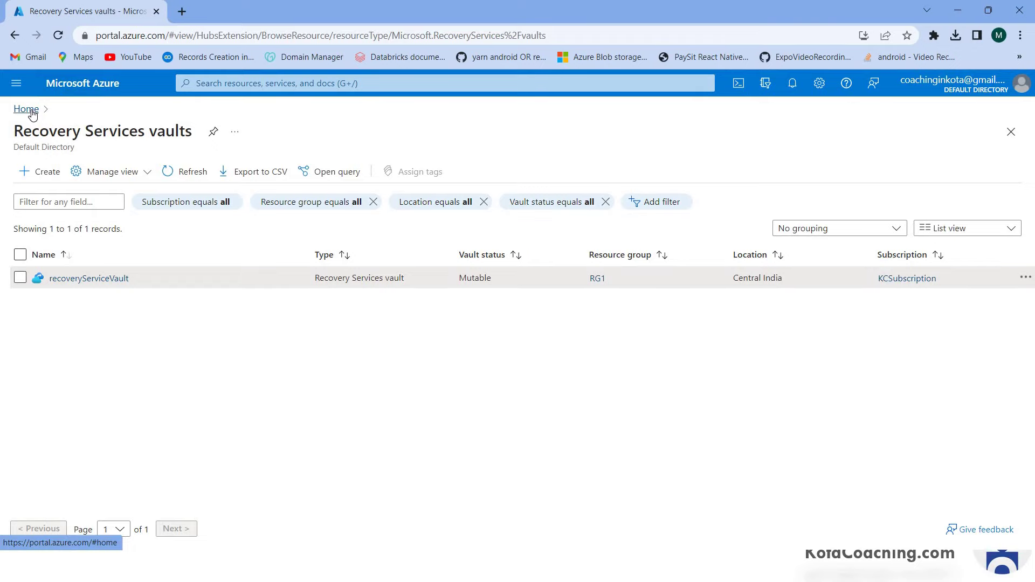
pyautogui.click(26, 110)
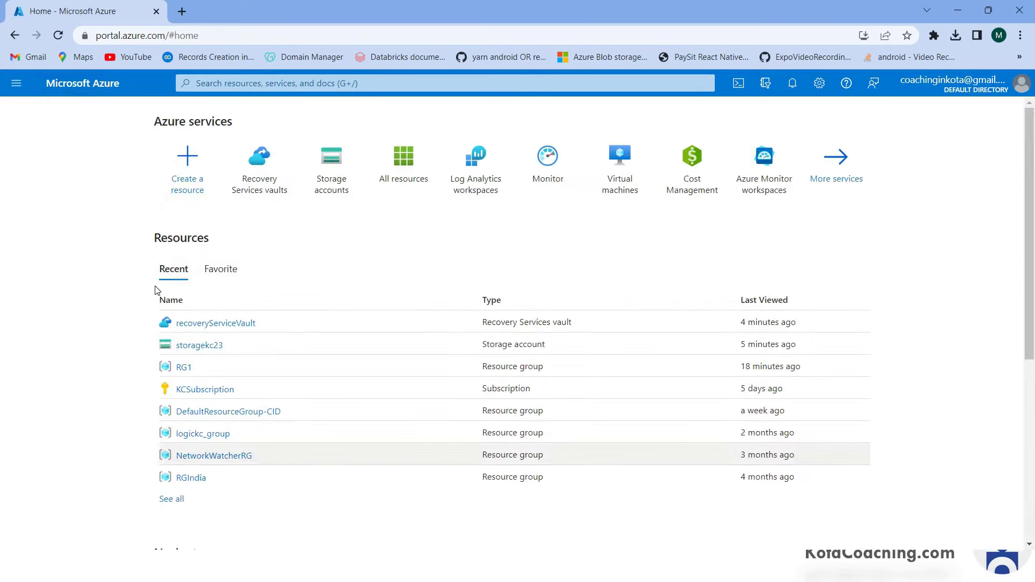
pyautogui.click(260, 165)
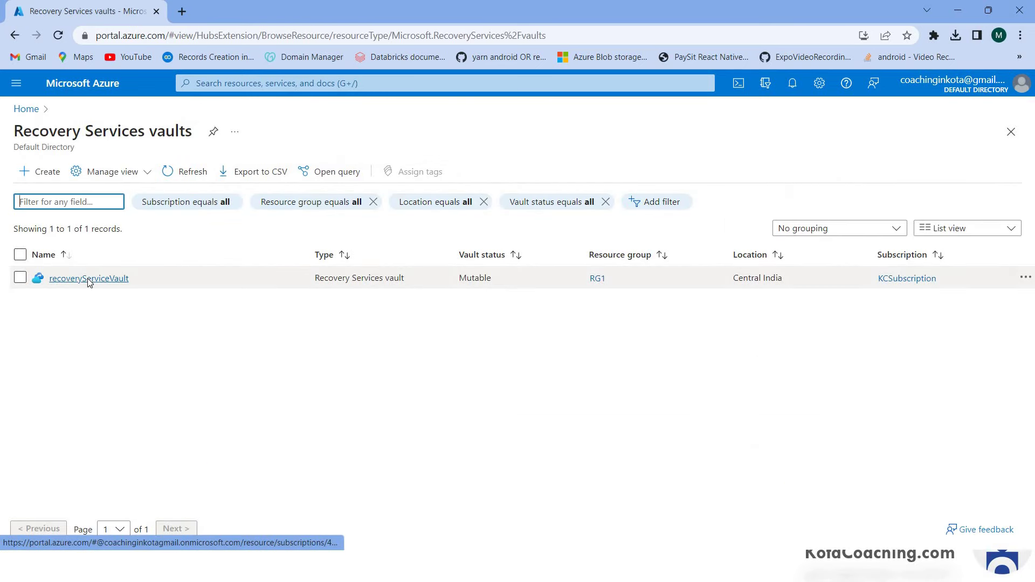
pyautogui.click(88, 279)
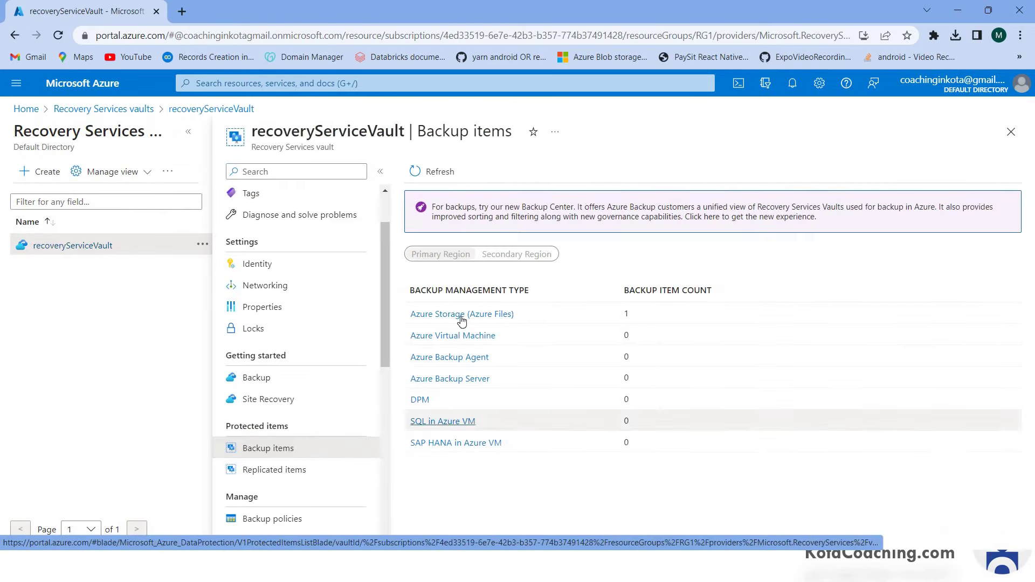
pyautogui.click(462, 318)
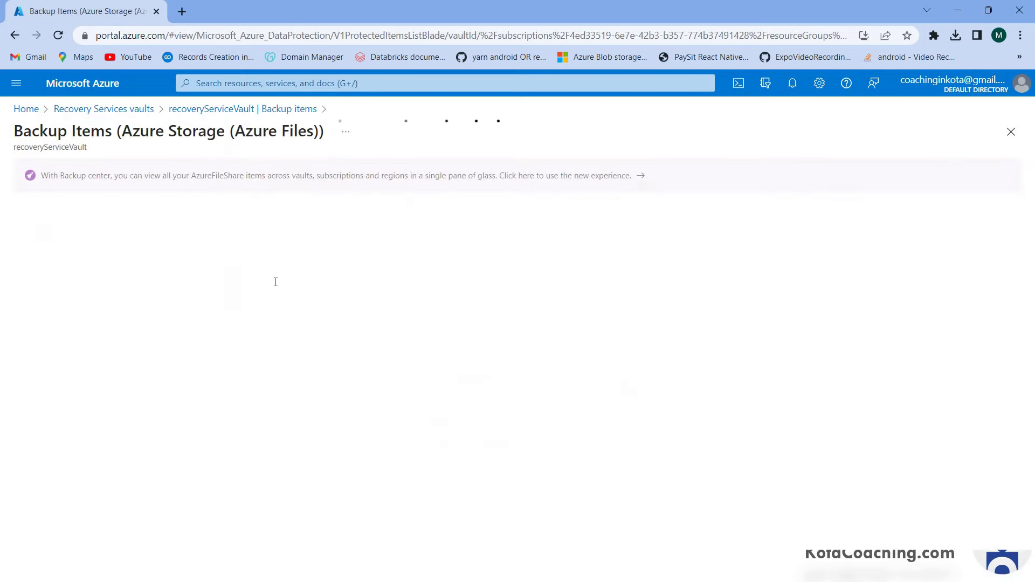
pyautogui.click(861, 338)
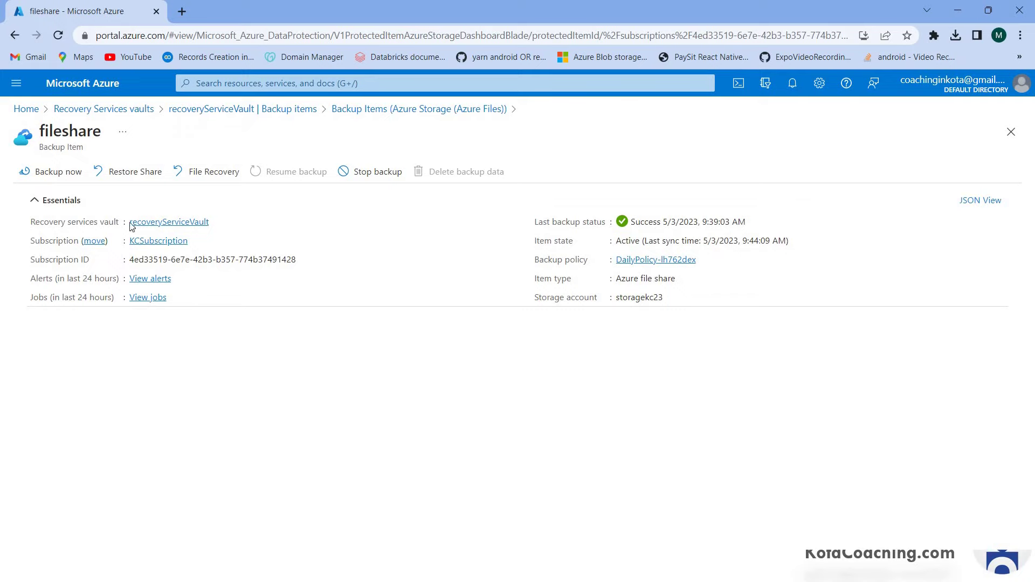
# Start restoring the share, filter restore points from 4/3/2023, 8:51:48 AM, and select the one created 5/3/2023, 9:44:06 AM.
pyautogui.click(137, 173)
pyautogui.click(135, 172)
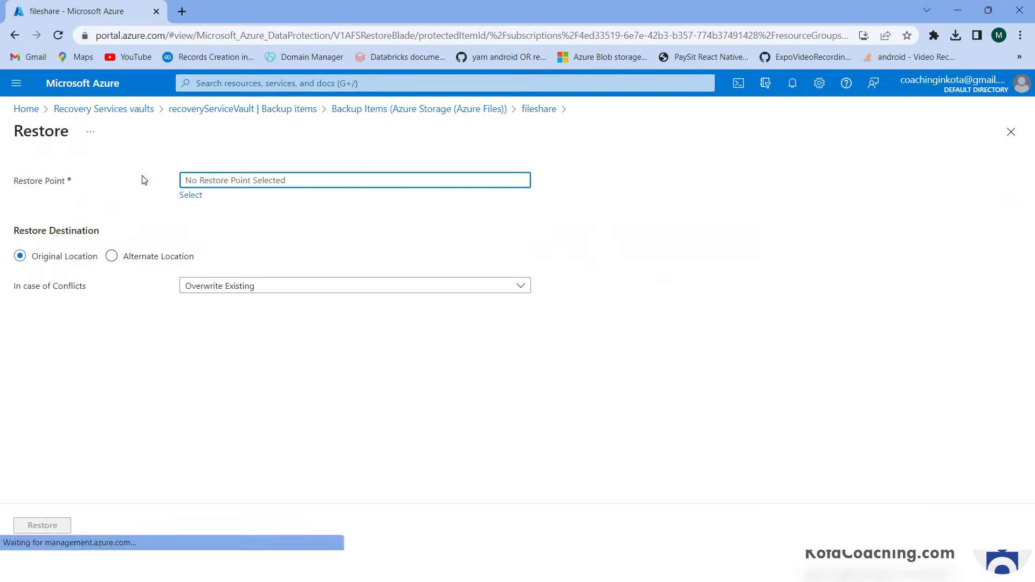
pyautogui.click(190, 195)
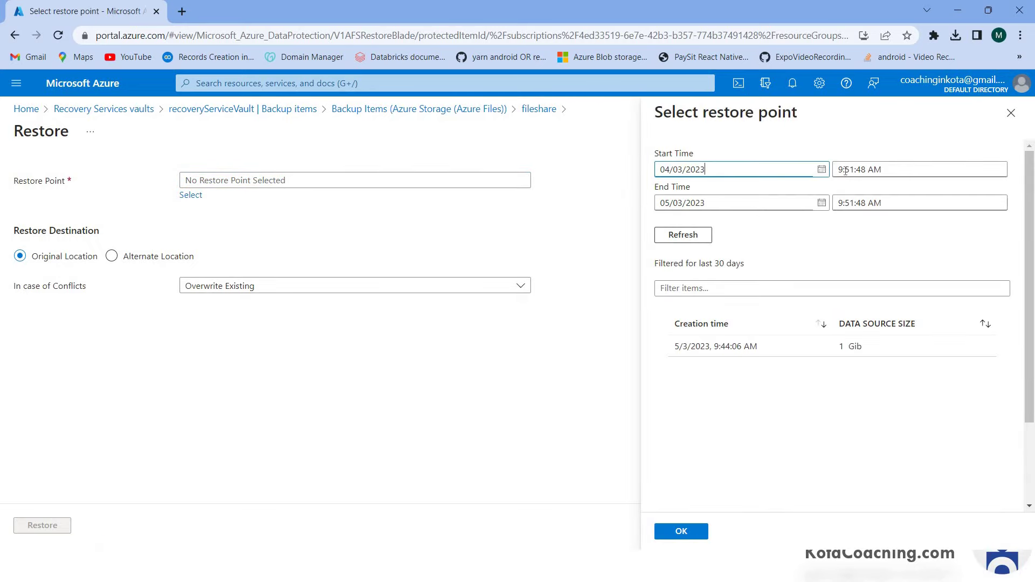
pyautogui.press('Tab')
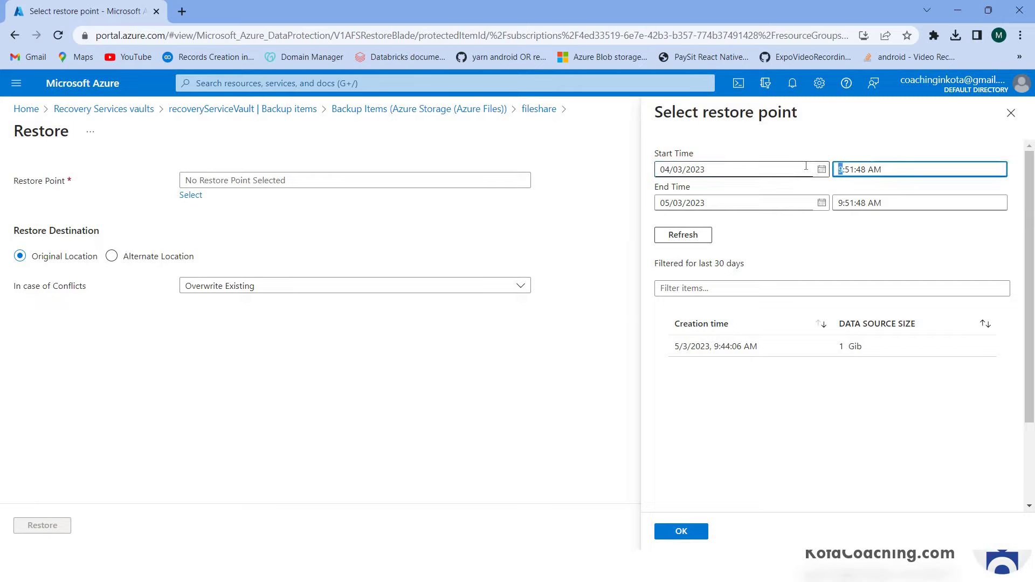
pyautogui.click(683, 236)
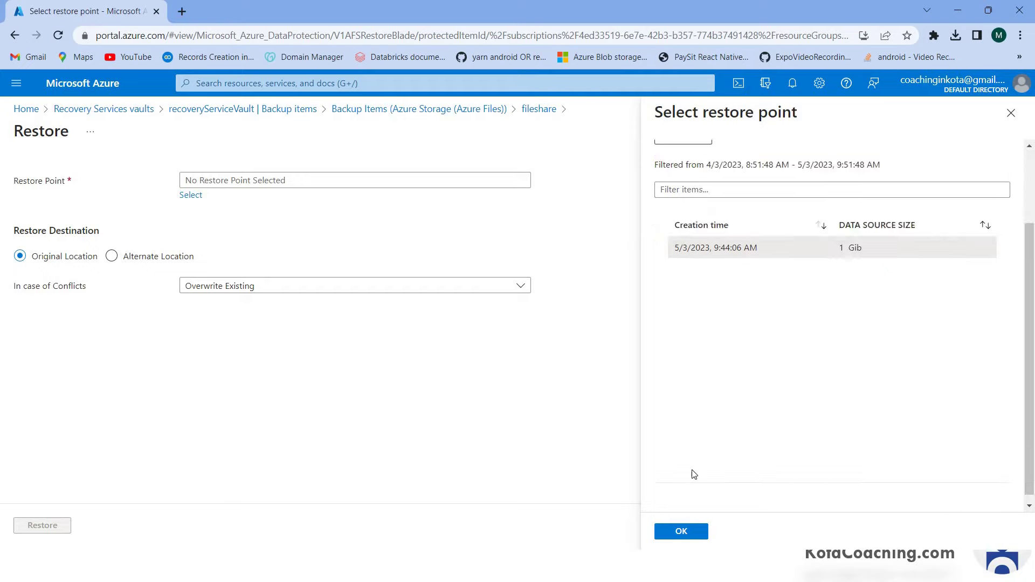
pyautogui.click(685, 536)
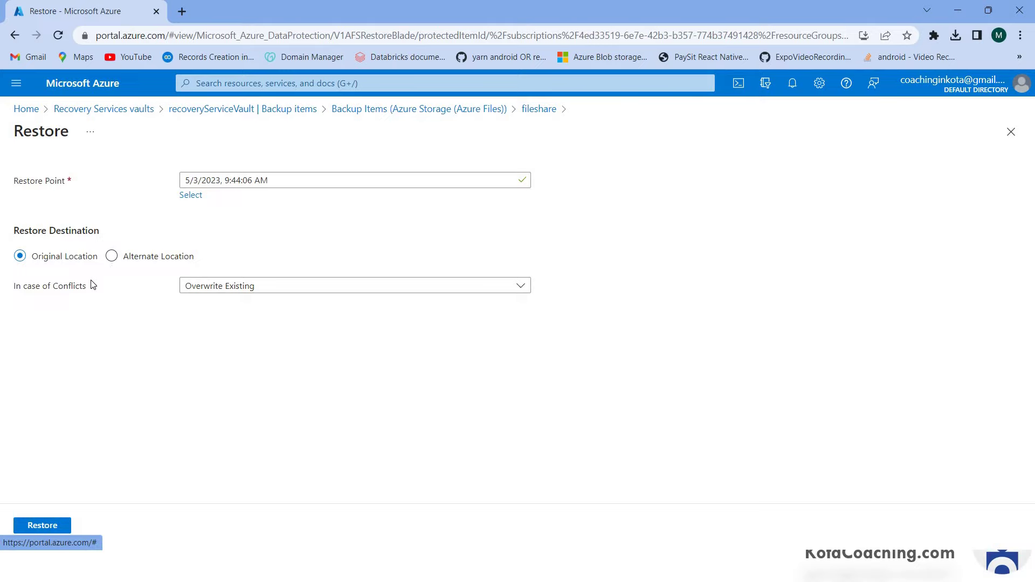
# Set the restore destination to an alternate location, fileshare in storagekc23, with the folder name backup_restore.
pyautogui.click(111, 257)
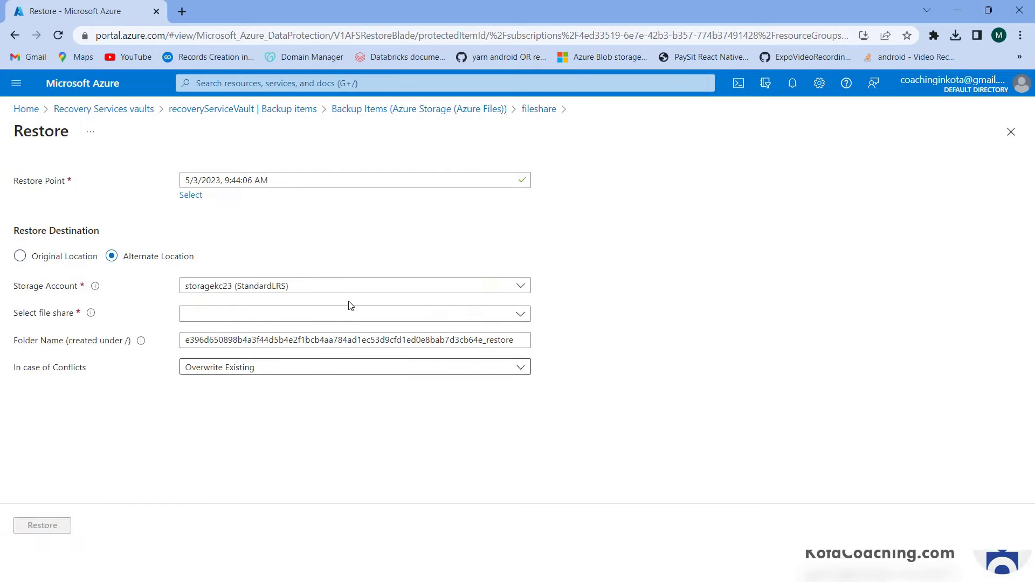
pyautogui.click(326, 317)
pyautogui.click(229, 369)
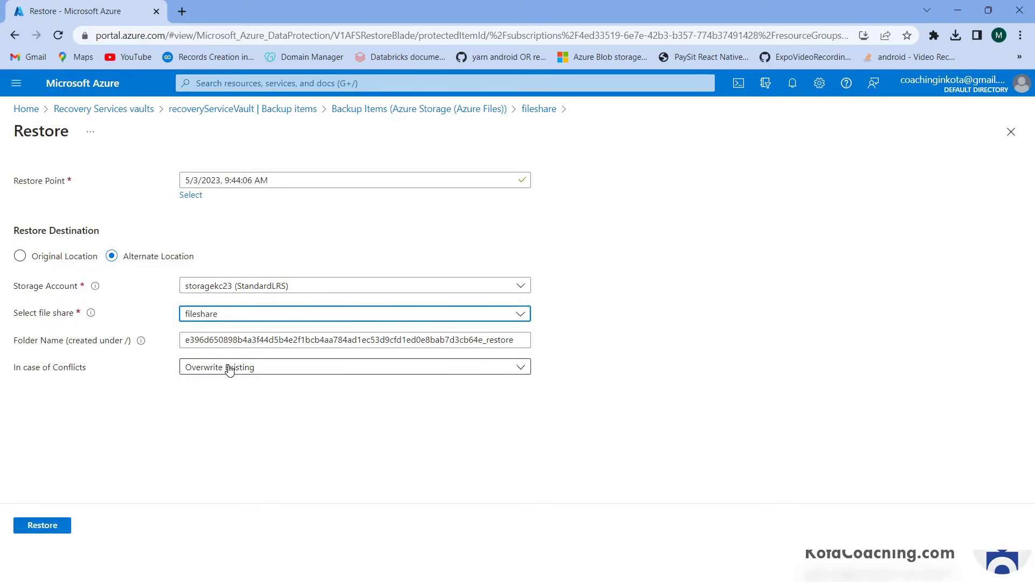
pyautogui.doubleClick(481, 340)
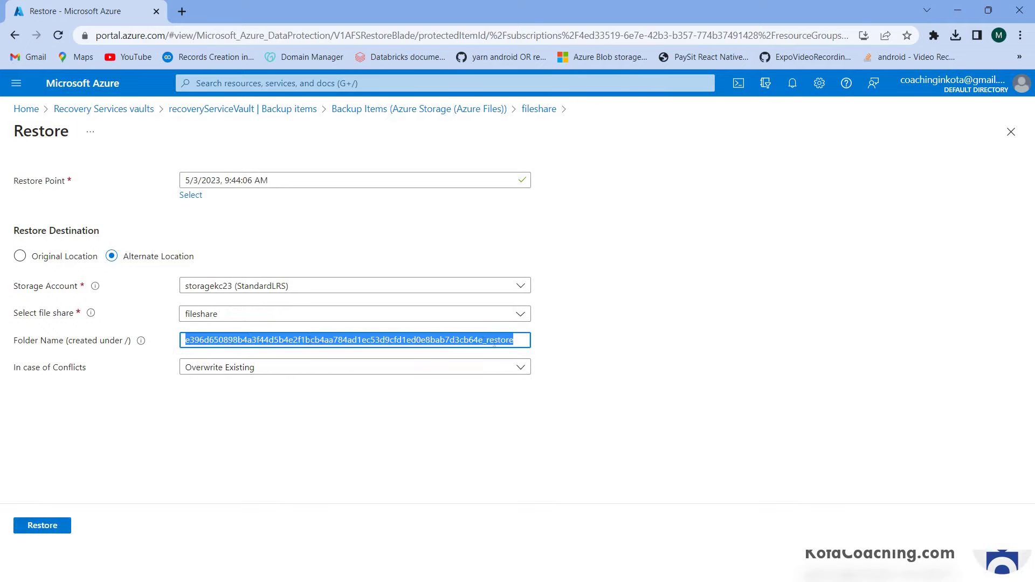
pyautogui.click(484, 340)
pyautogui.moveTo(480, 340); pyautogui.dragTo(138, 311)
pyautogui.write('backup')
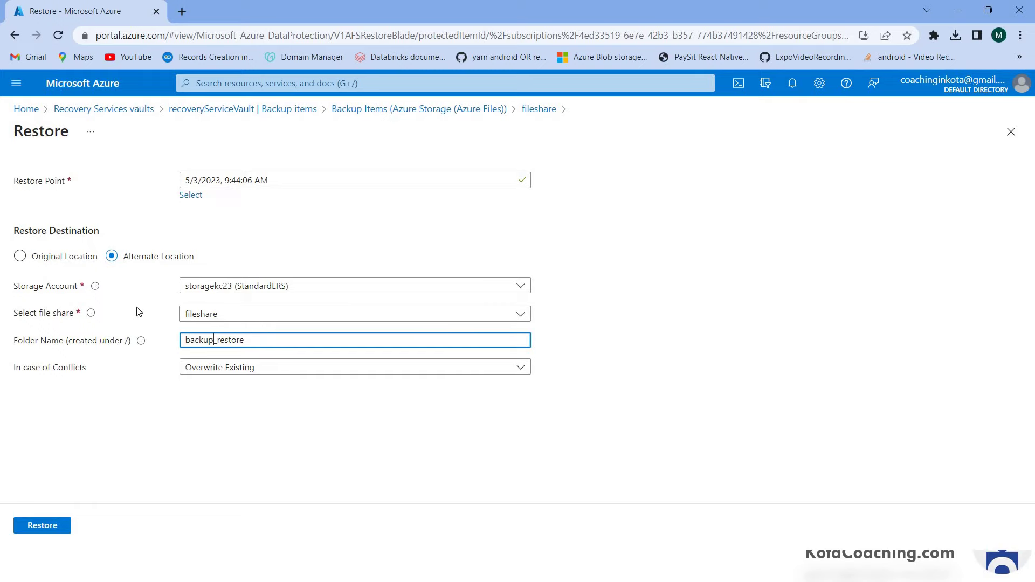
# Keep Overwrite Existing for conflicts, start the restore of the file share, and check the notifications.
pyautogui.click(222, 372)
pyautogui.click(211, 372)
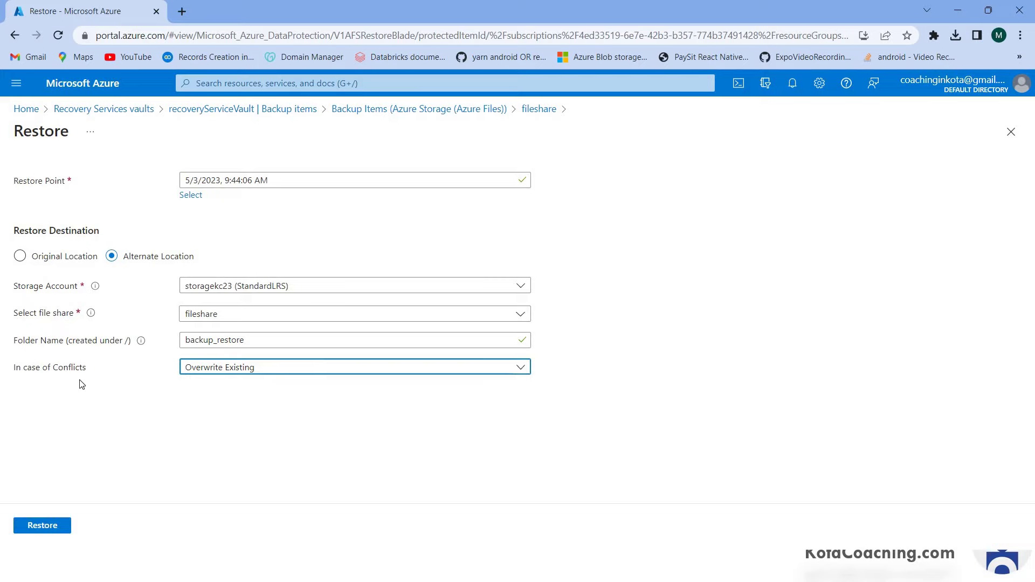
pyautogui.click(52, 526)
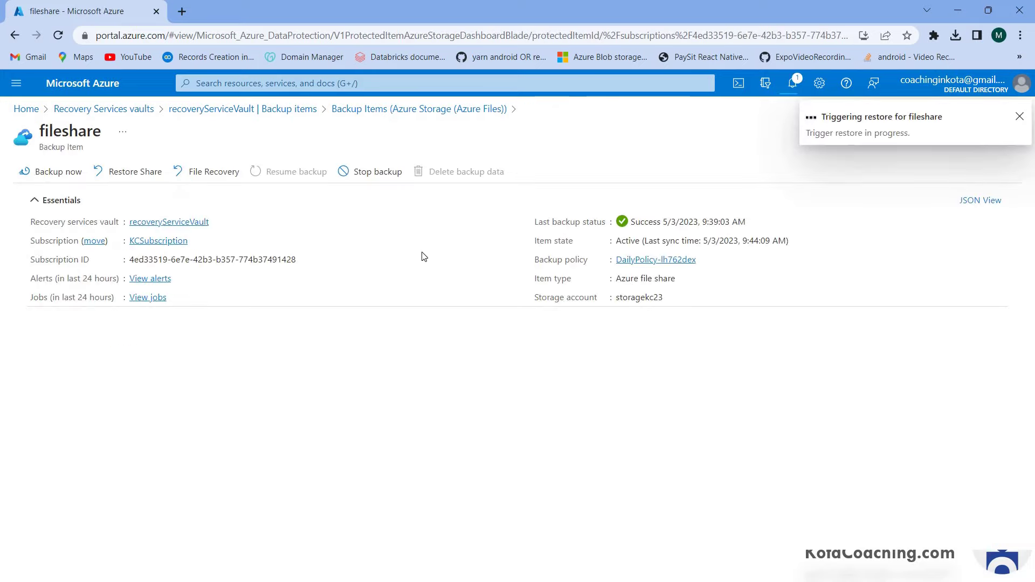
pyautogui.click(795, 90)
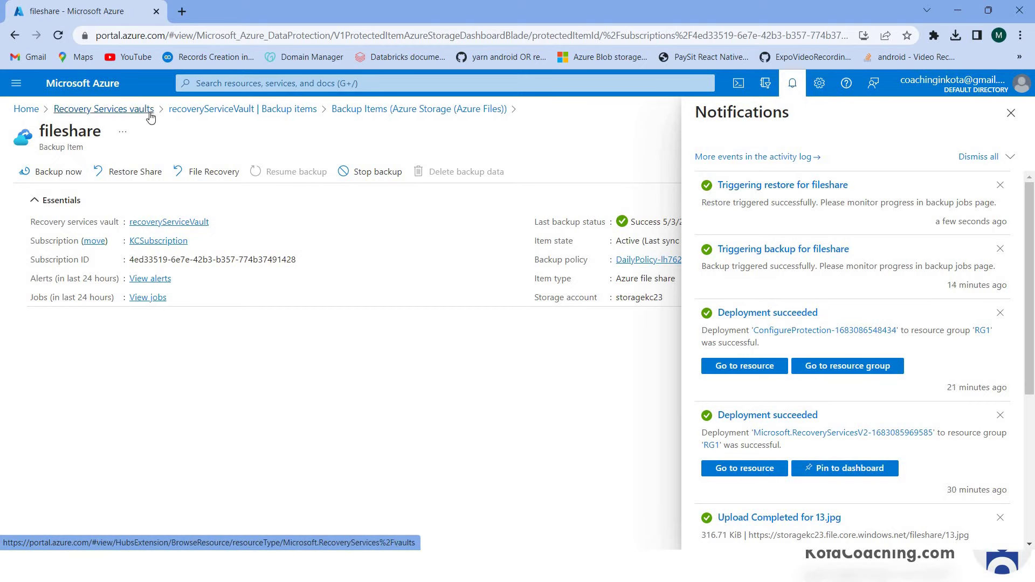
# Browse the files of fileshare in the storagekc23 storage account and open the backup_restore folder.
pyautogui.click(23, 114)
pyautogui.click(331, 170)
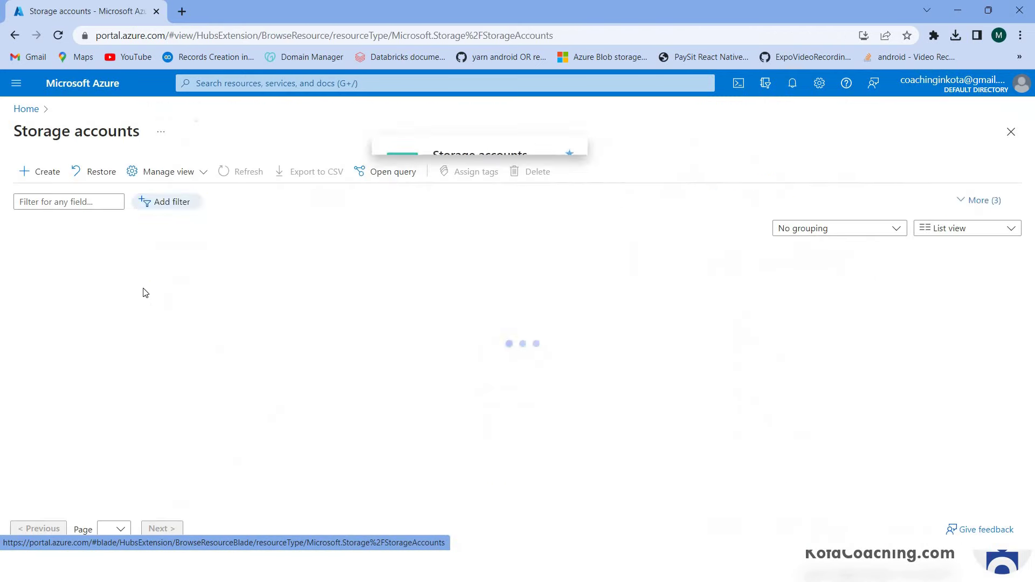
pyautogui.click(75, 281)
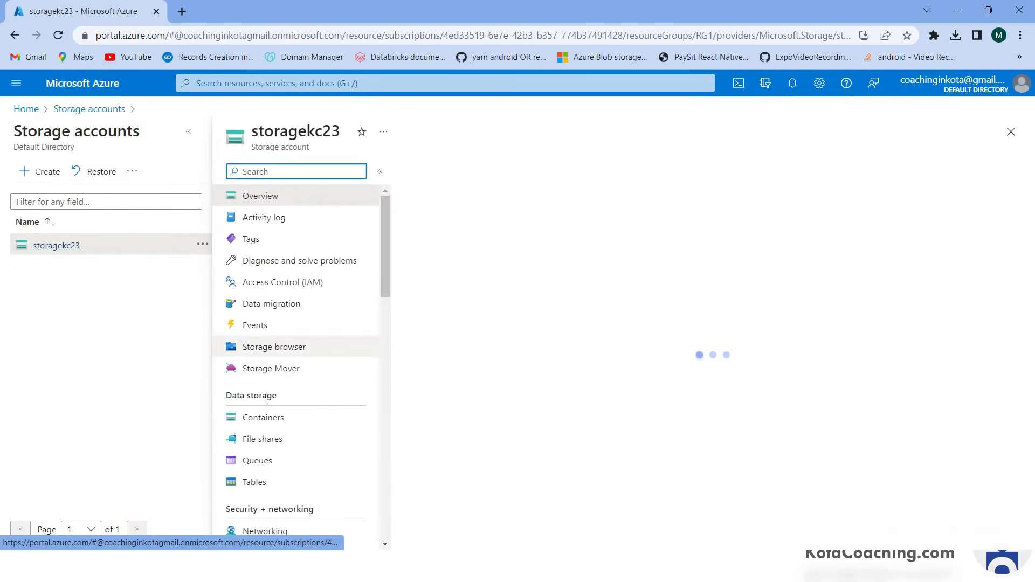
pyautogui.scroll(-1, 266, 401)
pyautogui.click(263, 371)
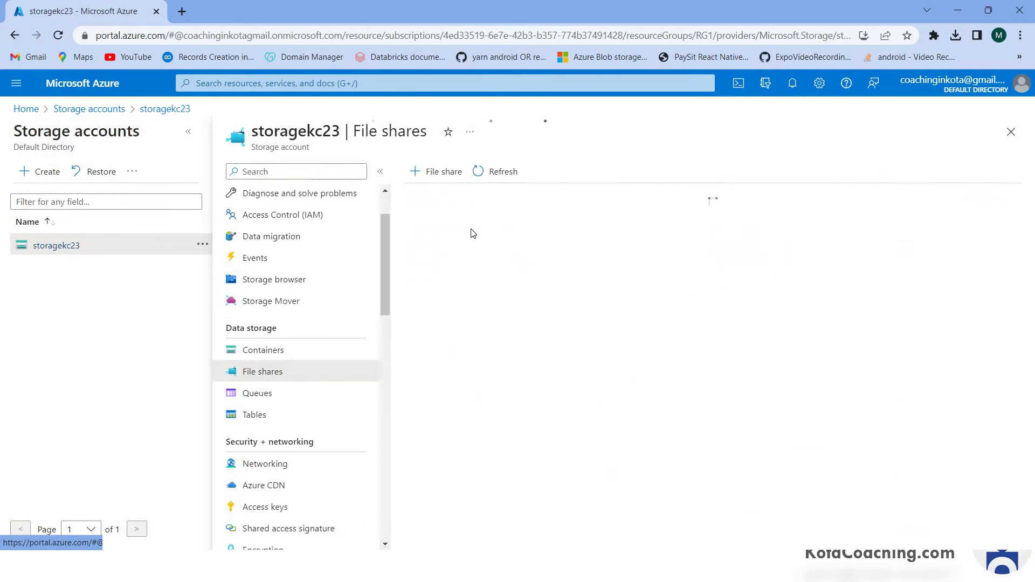
pyautogui.click(443, 342)
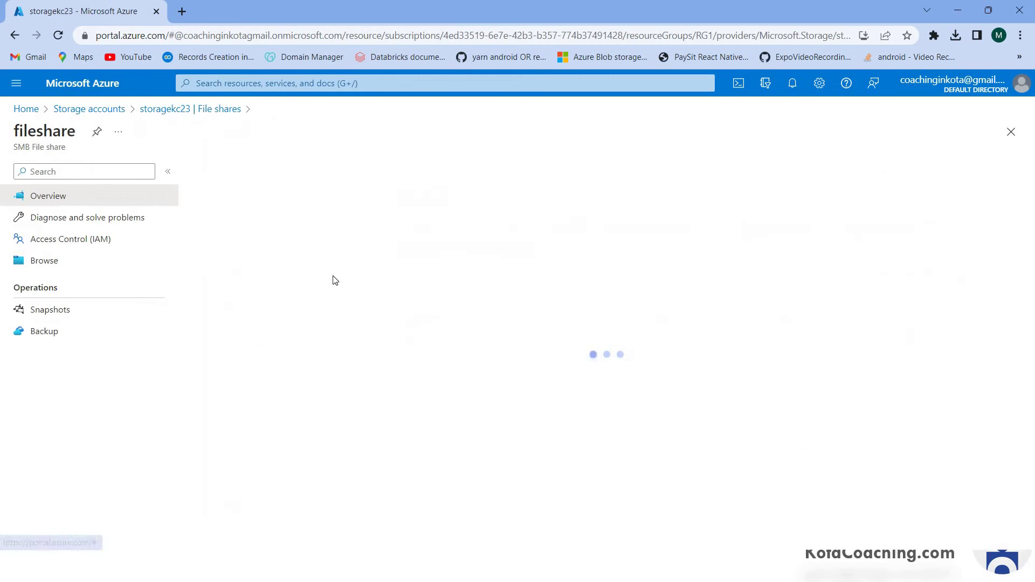
pyautogui.click(44, 260)
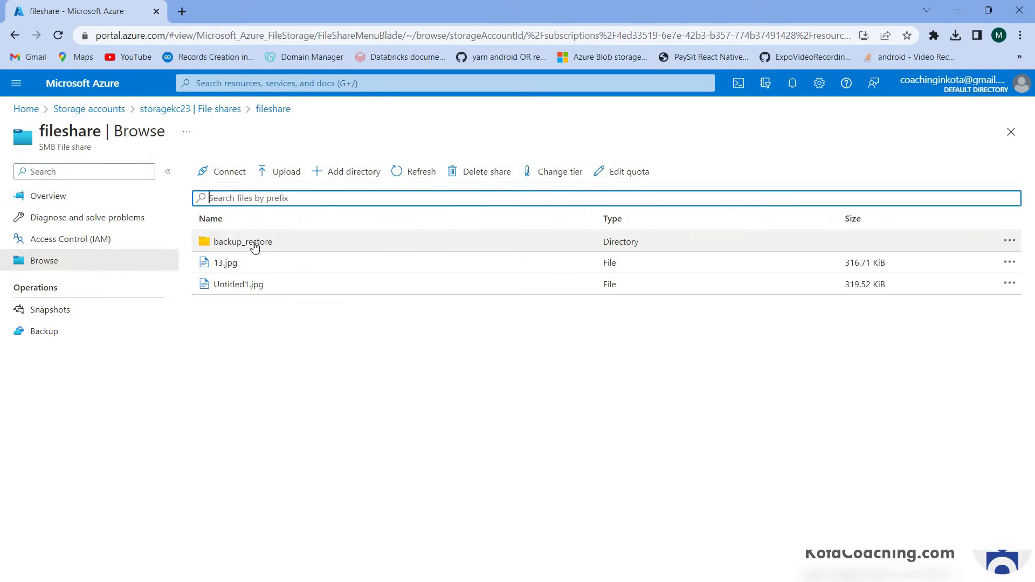
pyautogui.click(255, 243)
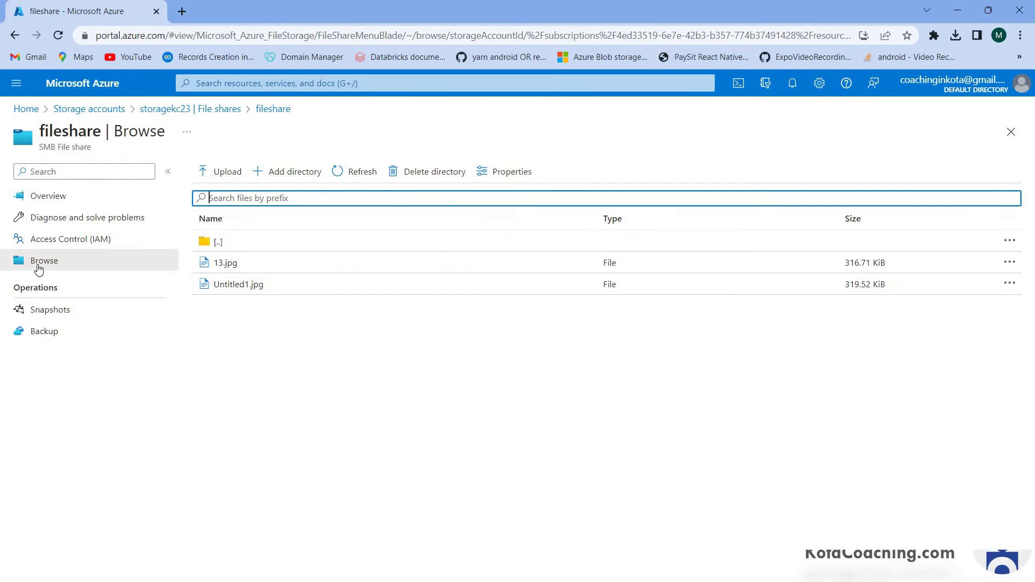
# Return to the root of fileshare and view the properties of 13.jpg there.
pyautogui.click(38, 266)
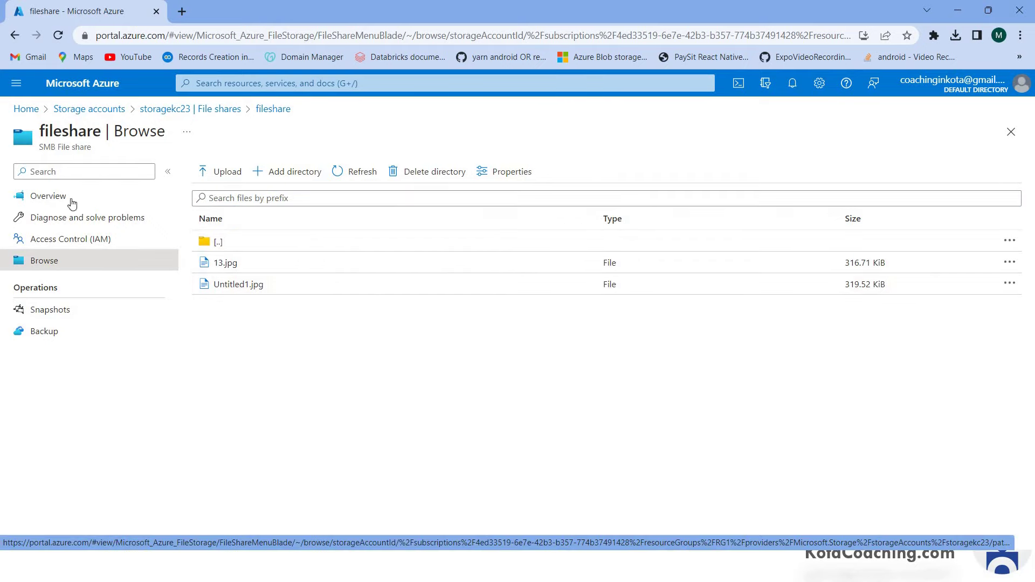
pyautogui.click(51, 261)
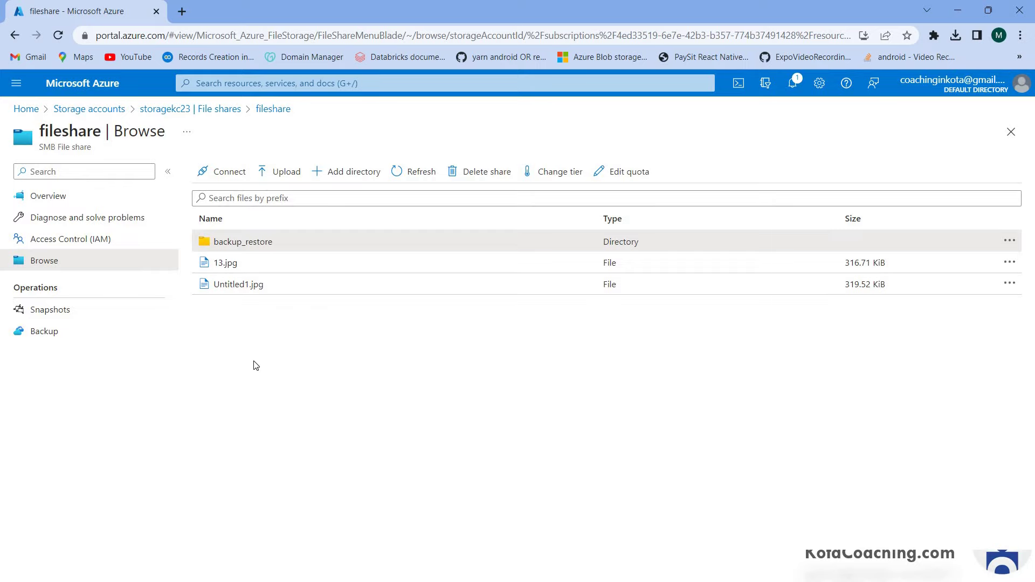
pyautogui.click(1010, 264)
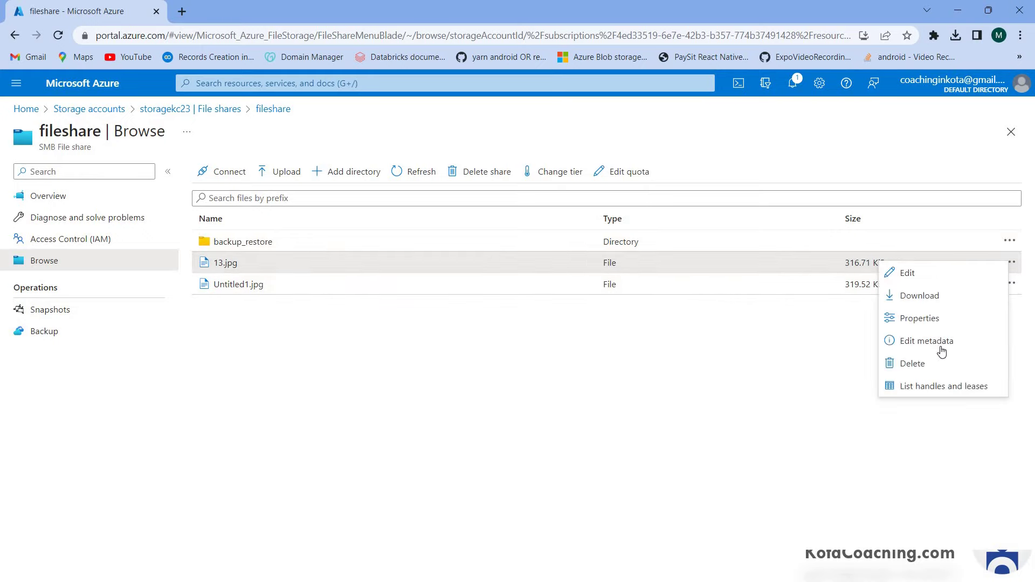
pyautogui.click(916, 320)
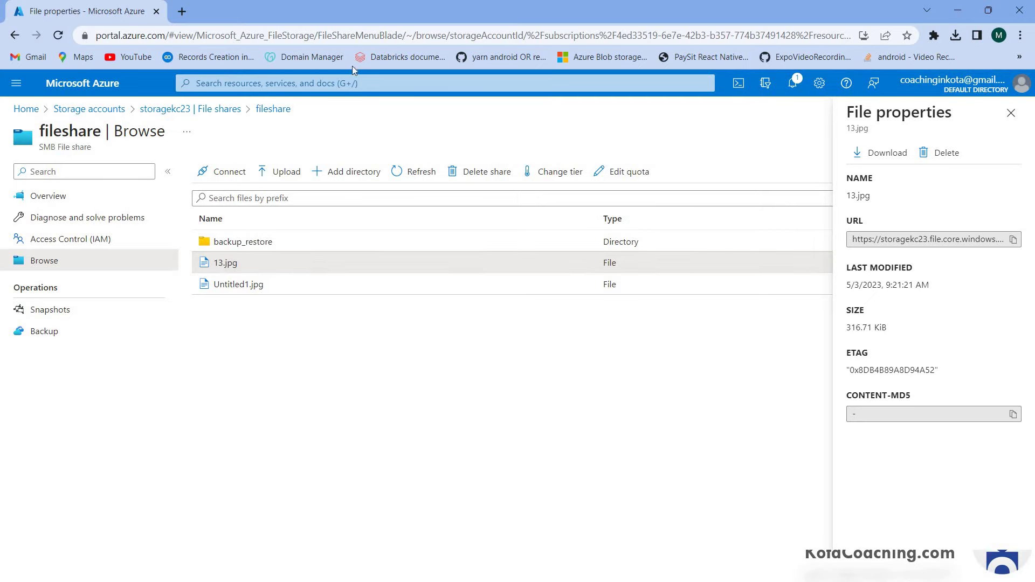
# Go to the Azure Files backup items of recoveryServiceVault and view the details of fileshare.
pyautogui.click(83, 83)
pyautogui.click(327, 170)
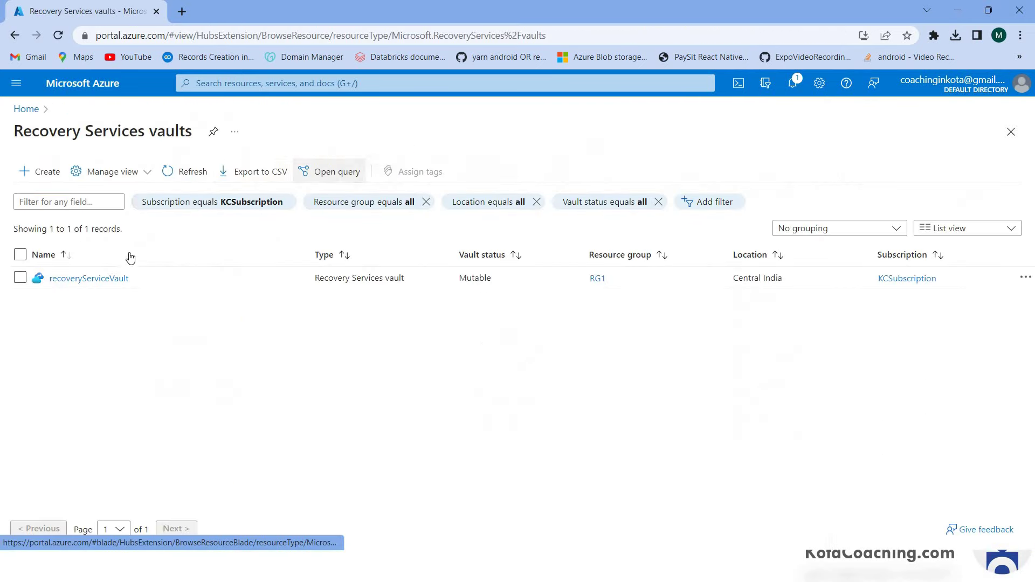
pyautogui.click(108, 276)
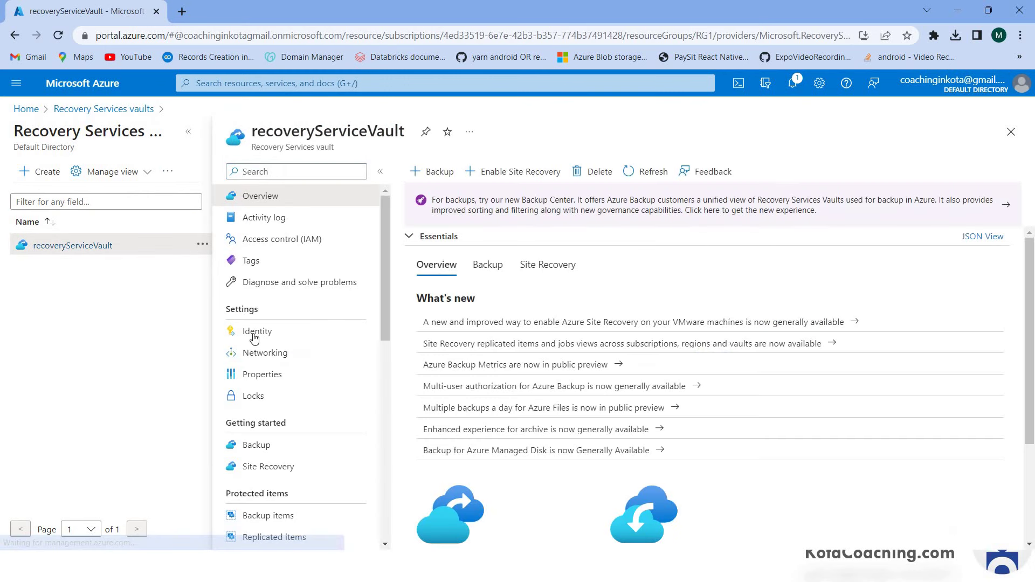
pyautogui.click(258, 518)
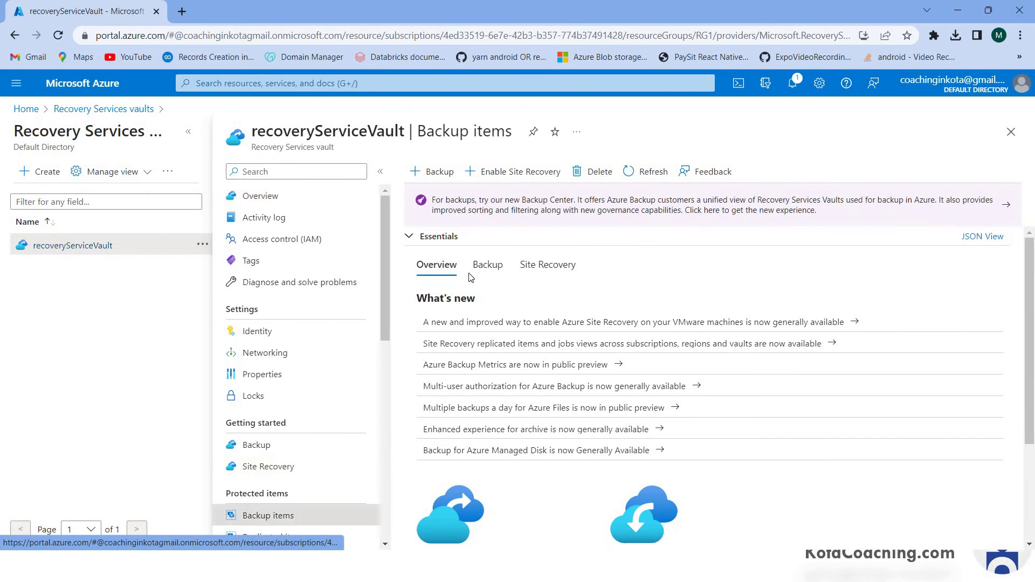
pyautogui.click(441, 314)
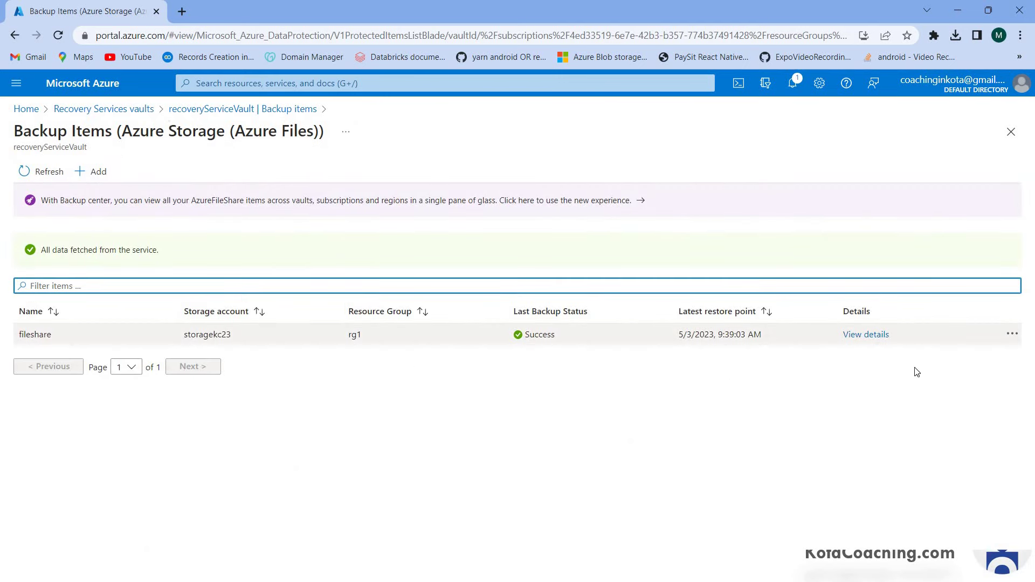
pyautogui.click(867, 335)
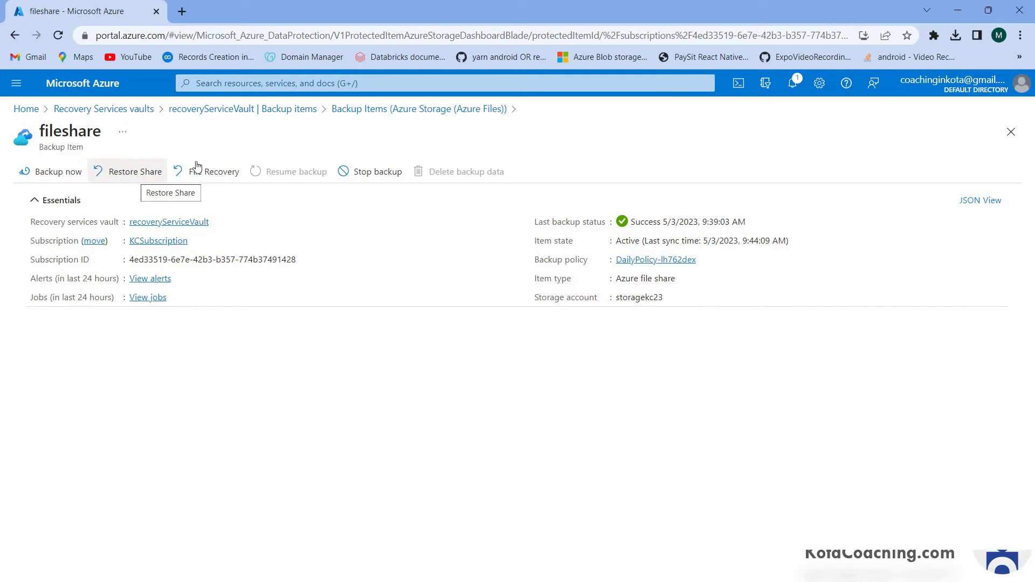
# Start a file recovery, filter restore points from 4/3/2023, 8:57:07 AM to 5/3/2023, 9:57:07 AM, and select the 5/3/2023, 9:44:06 AM one.
pyautogui.click(204, 177)
pyautogui.click(192, 195)
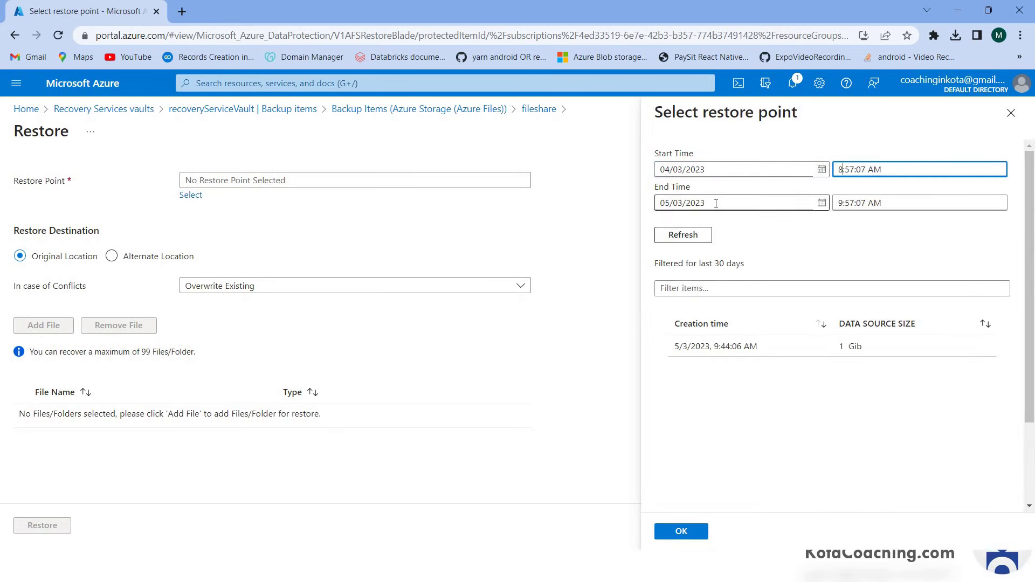
pyautogui.click(673, 237)
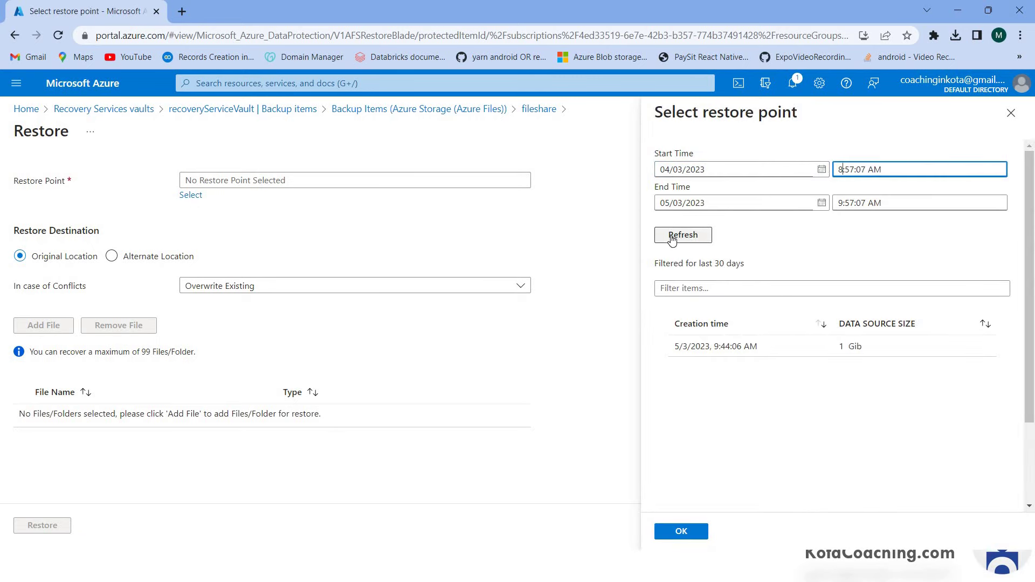
pyautogui.click(751, 351)
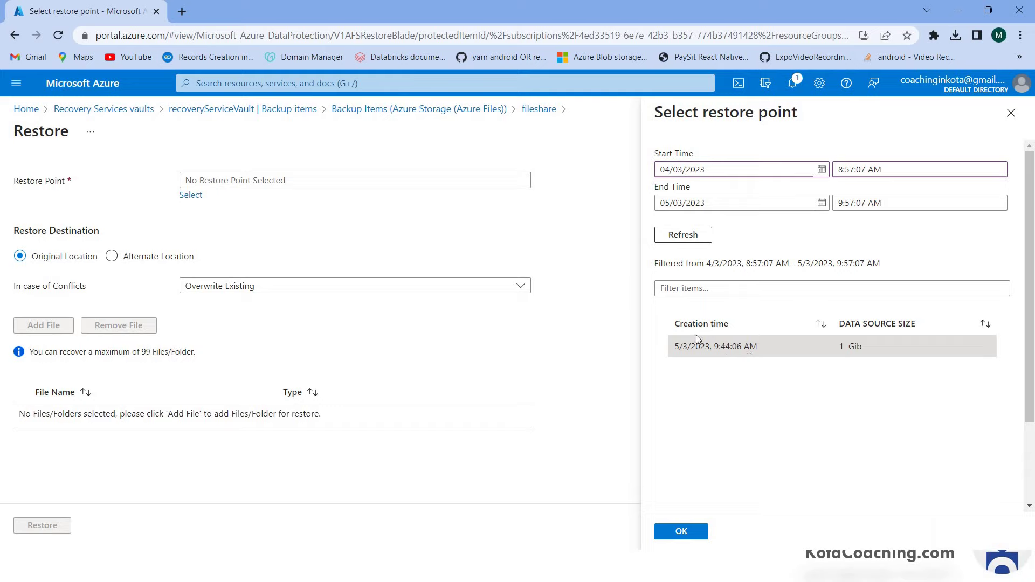
pyautogui.click(683, 531)
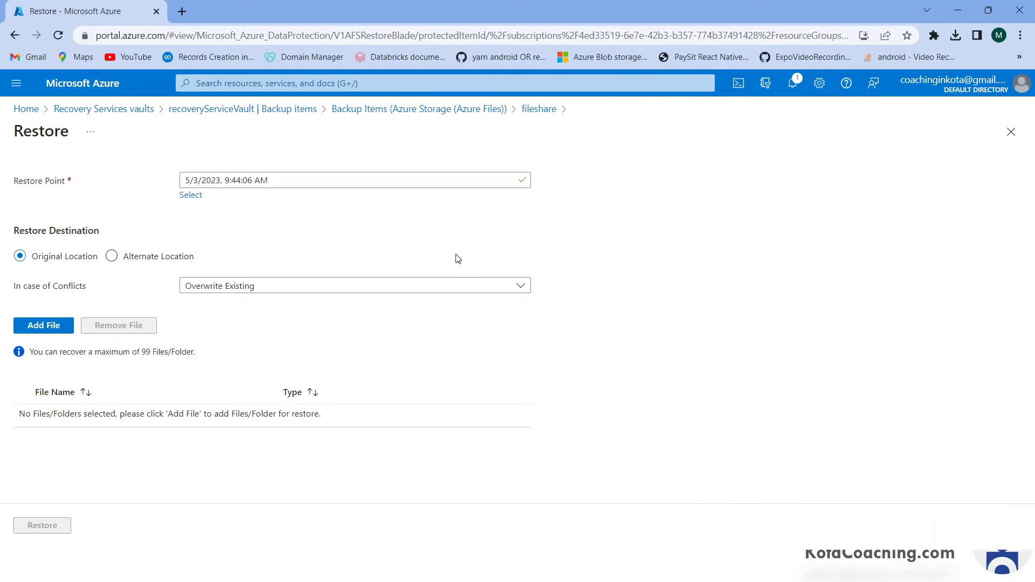
# Add 13.jpg from the file share snapshot to the files being recovered and read the note on the recovery limit.
pyautogui.click(53, 335)
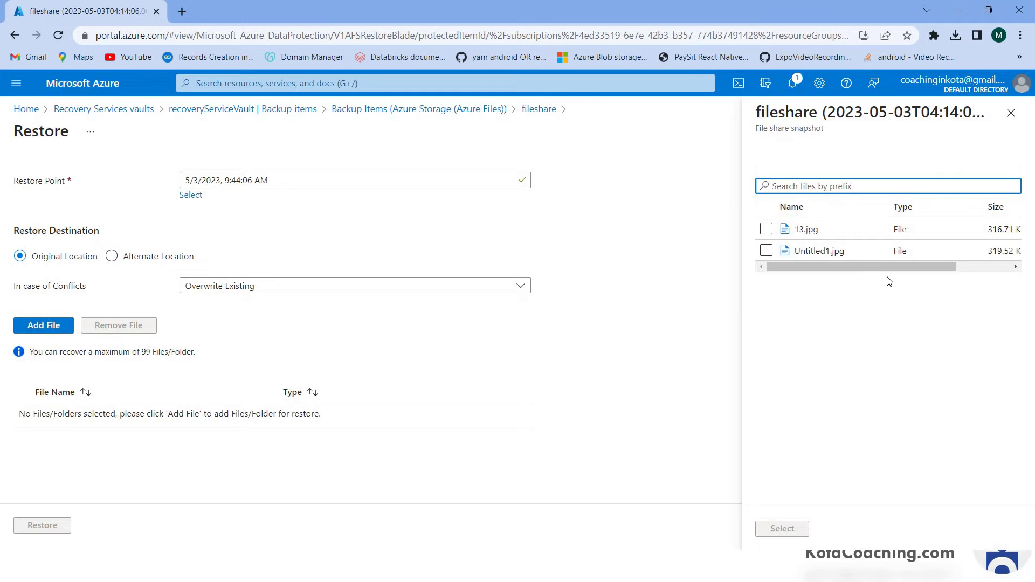
pyautogui.click(766, 229)
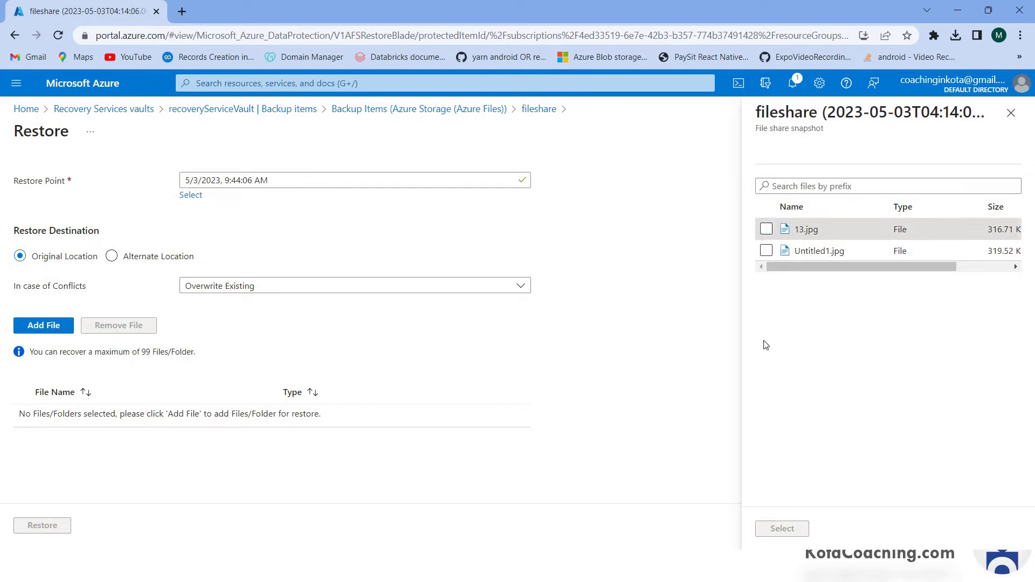
pyautogui.click(783, 528)
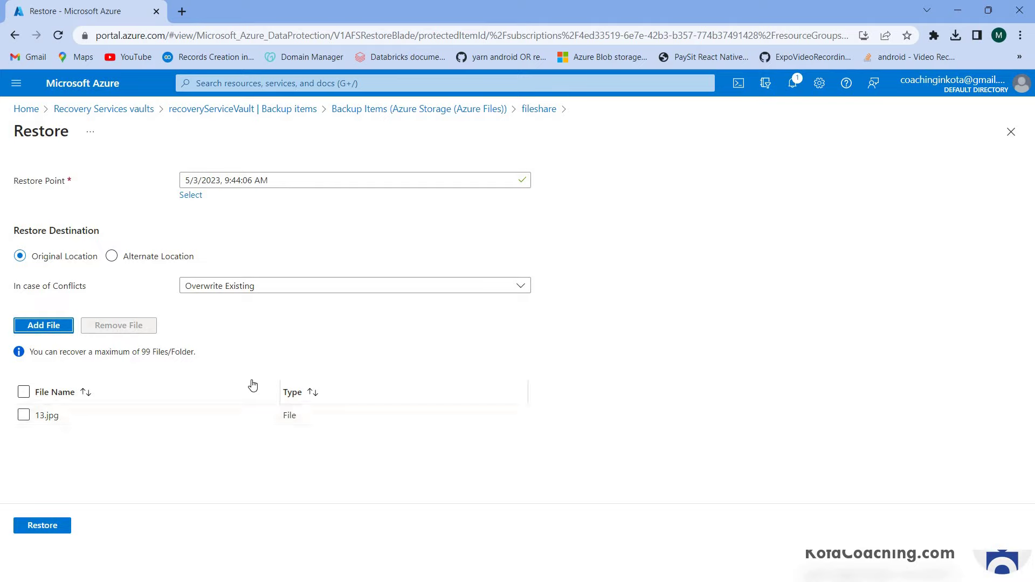
pyautogui.moveTo(31, 354); pyautogui.dragTo(195, 350)
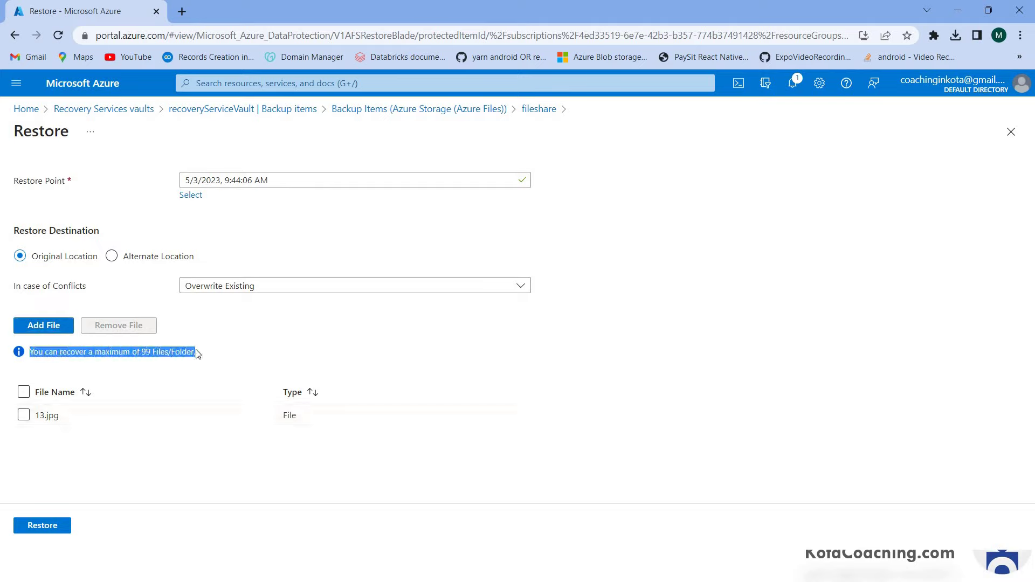
pyautogui.click(196, 352)
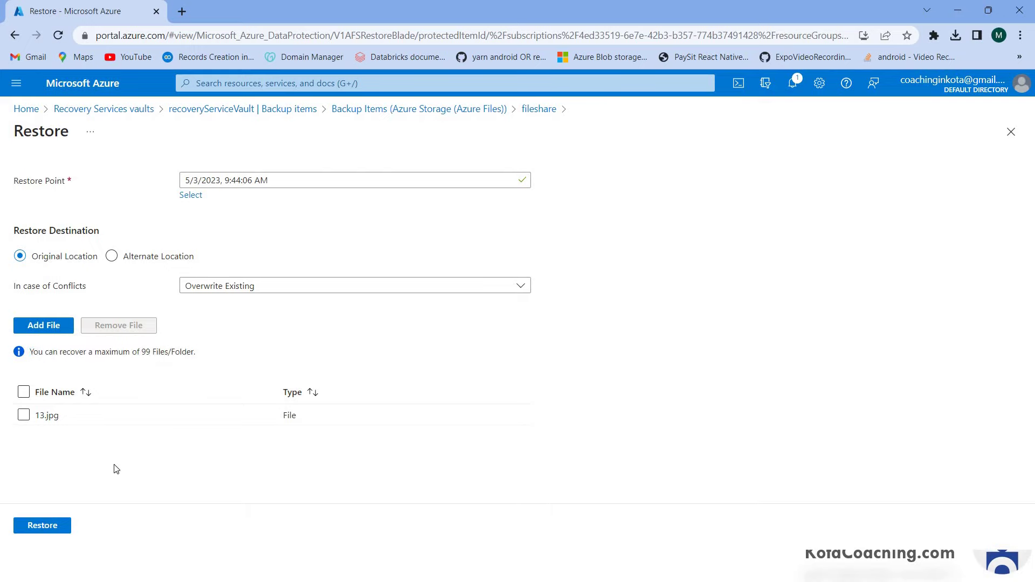
# Restore 13.jpg to its original location, overwriting the existing file, and open the backup jobs from the restore notification.
pyautogui.click(23, 415)
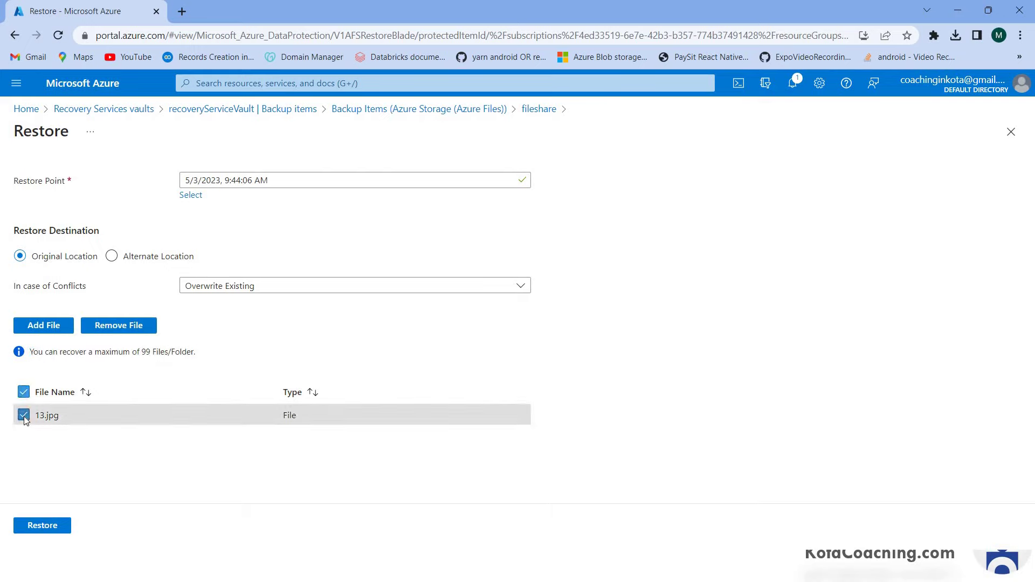
pyautogui.click(42, 530)
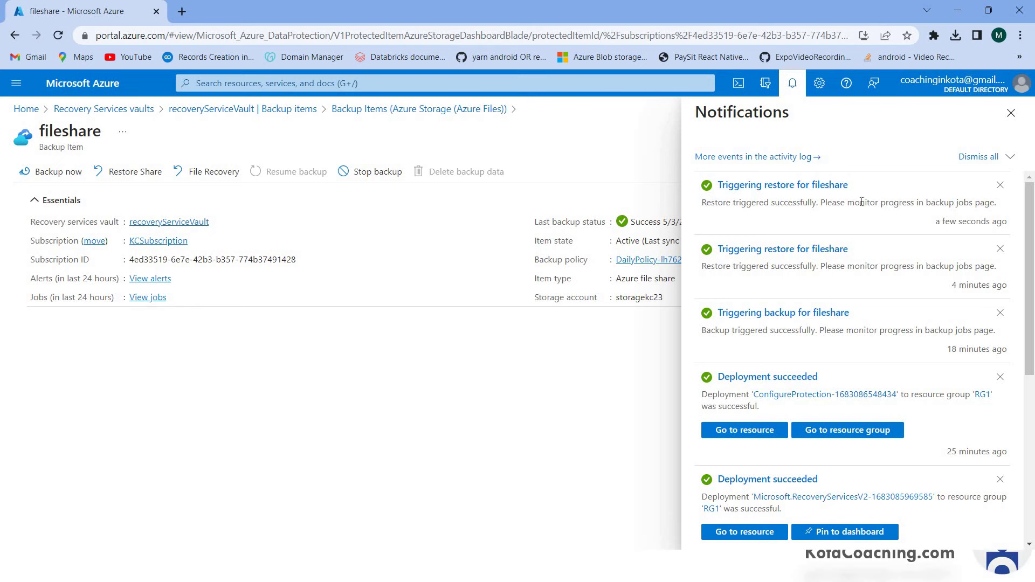
pyautogui.click(810, 186)
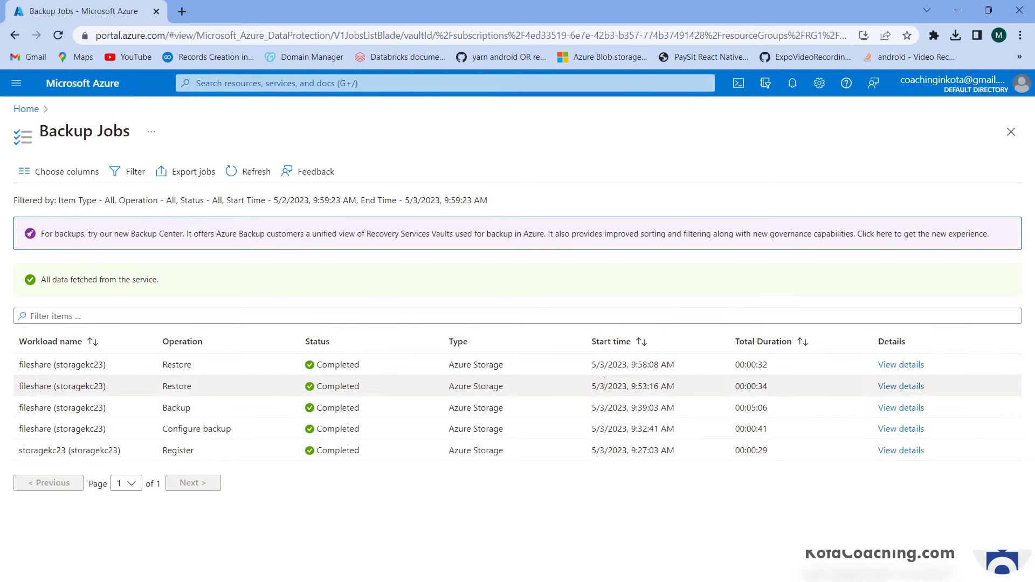
# Return to the home page and browse the files of fileshare in the storagekc23 storage account.
pyautogui.click(26, 109)
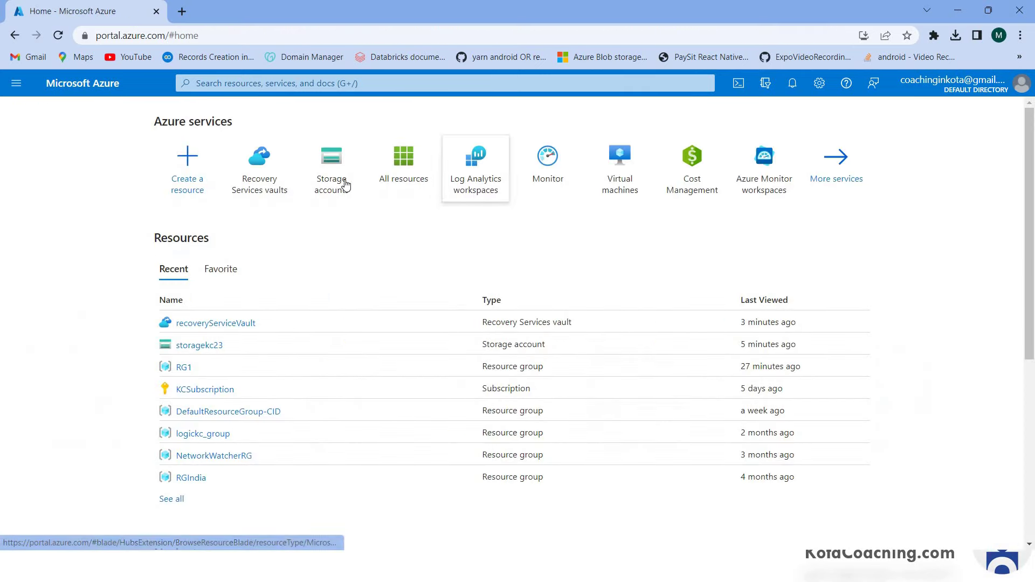
pyautogui.click(335, 165)
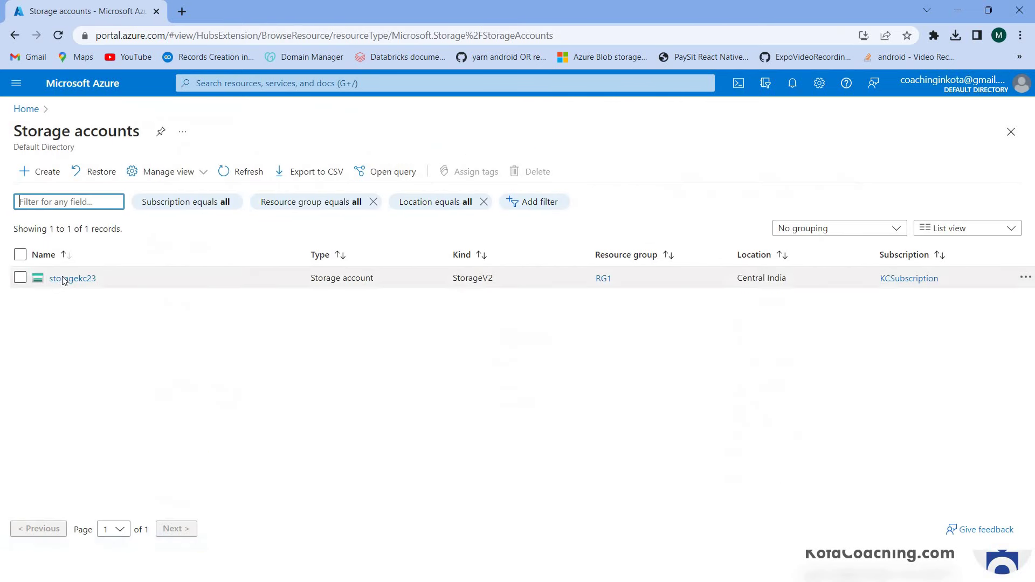
pyautogui.click(63, 278)
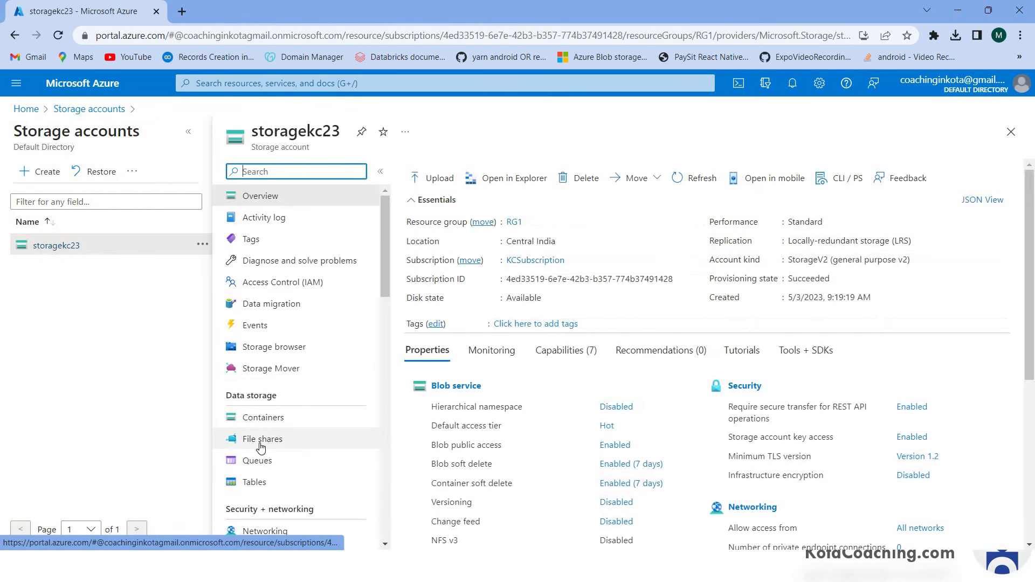
pyautogui.click(261, 443)
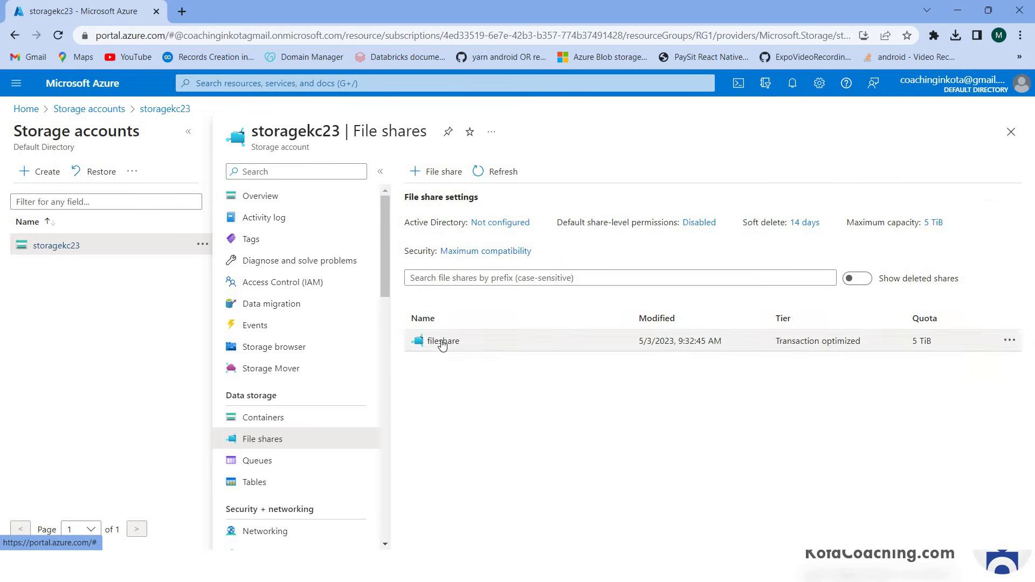
pyautogui.click(444, 341)
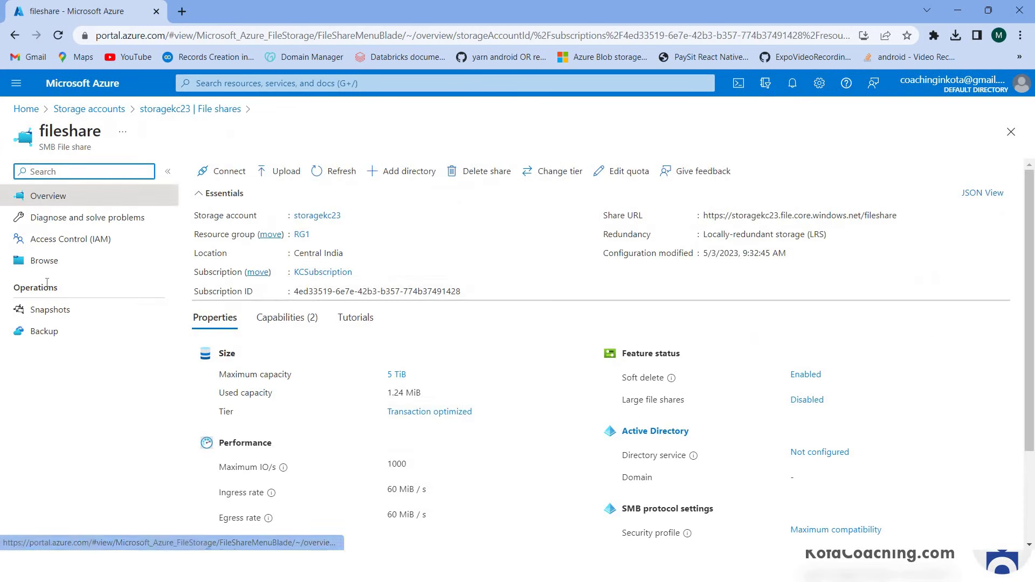
pyautogui.click(36, 264)
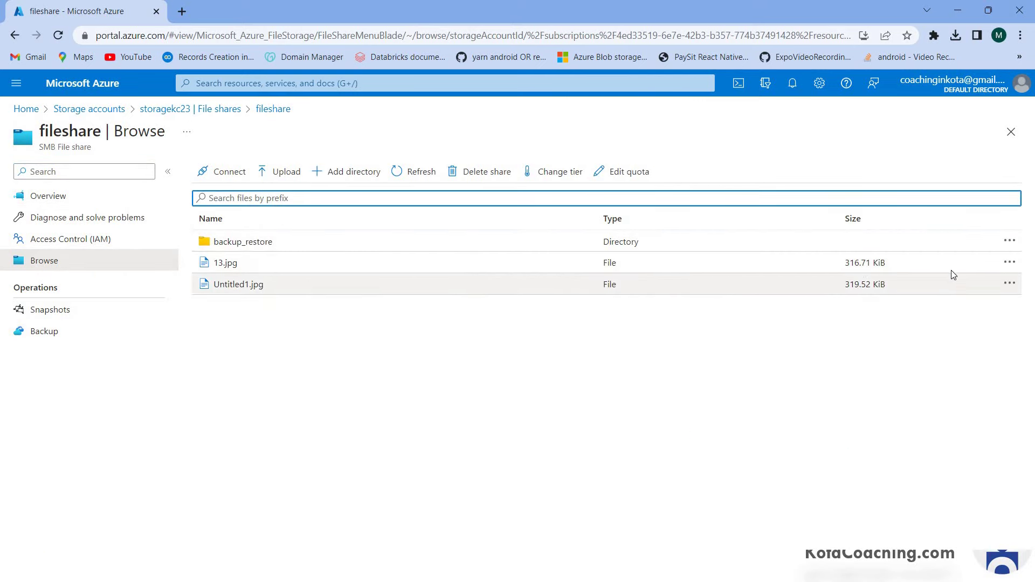
# Open the file properties of the restored 13.jpg and examine its last modified time.
pyautogui.click(1011, 264)
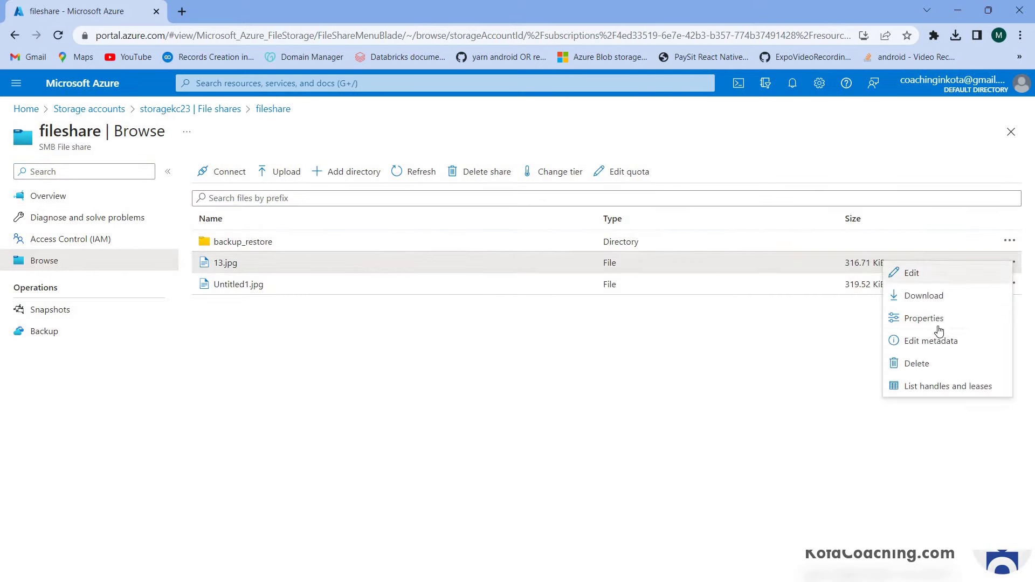
pyautogui.click(933, 319)
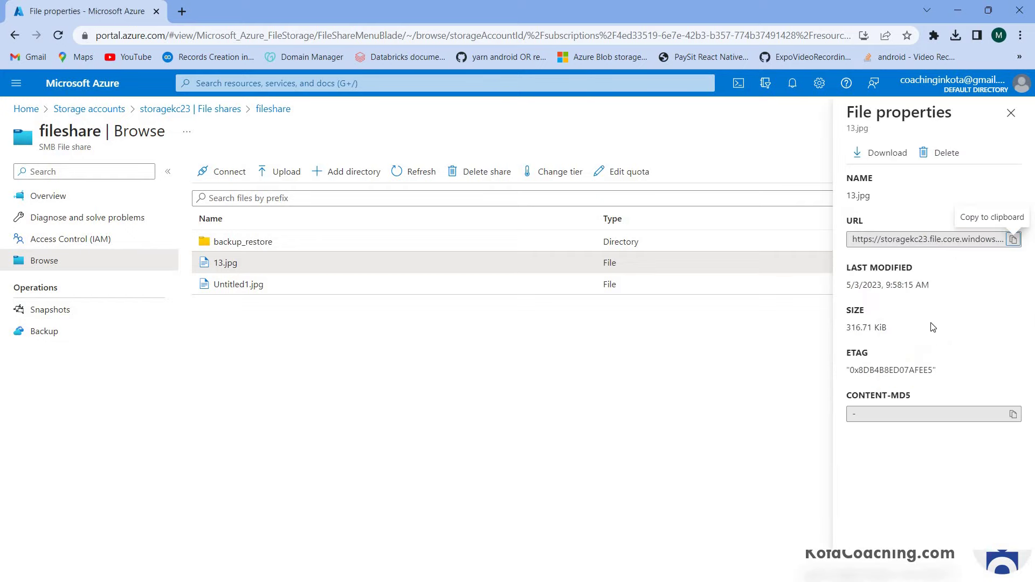
pyautogui.tripleClick(878, 285)
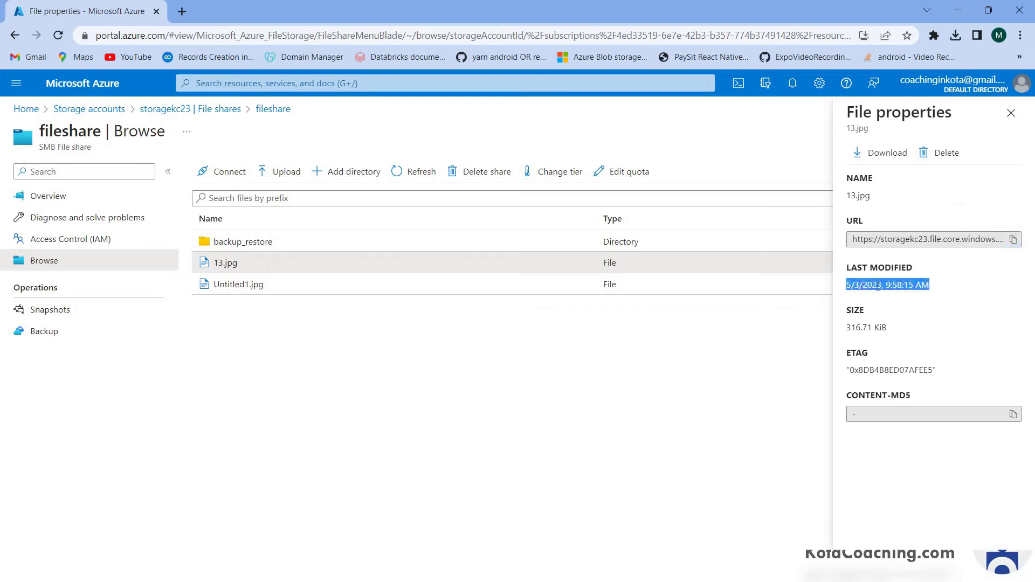
pyautogui.click(397, 273)
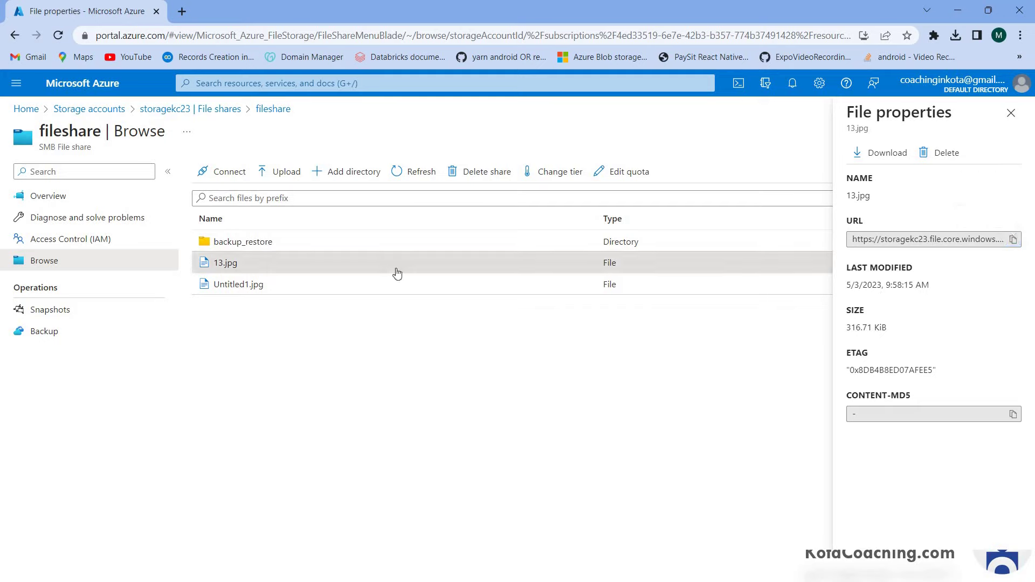